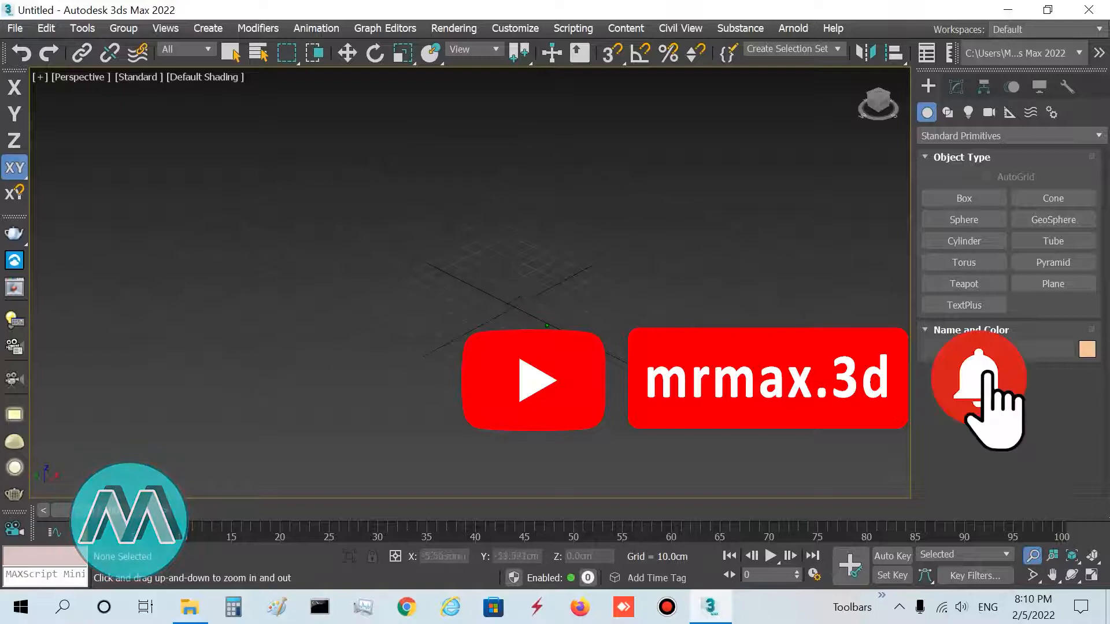
# - Create a Module01 benchtop with the Kitchen Cabinet Generator and convert it to editable geometry
pyautogui.rightClick(530, 291)
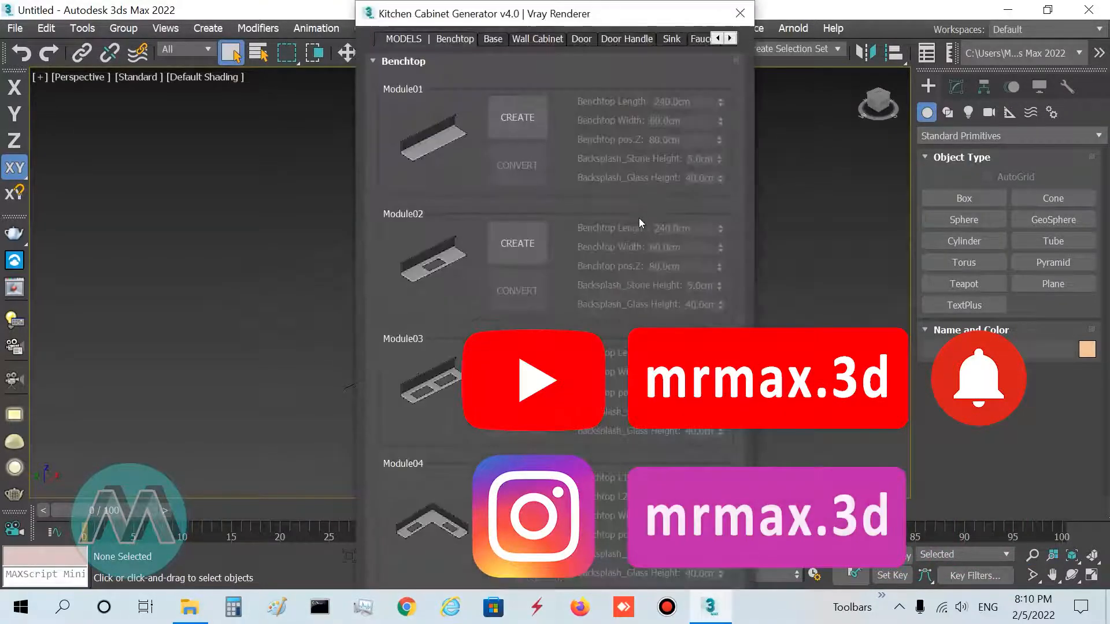
pyautogui.moveTo(596, 19); pyautogui.dragTo(244, 23)
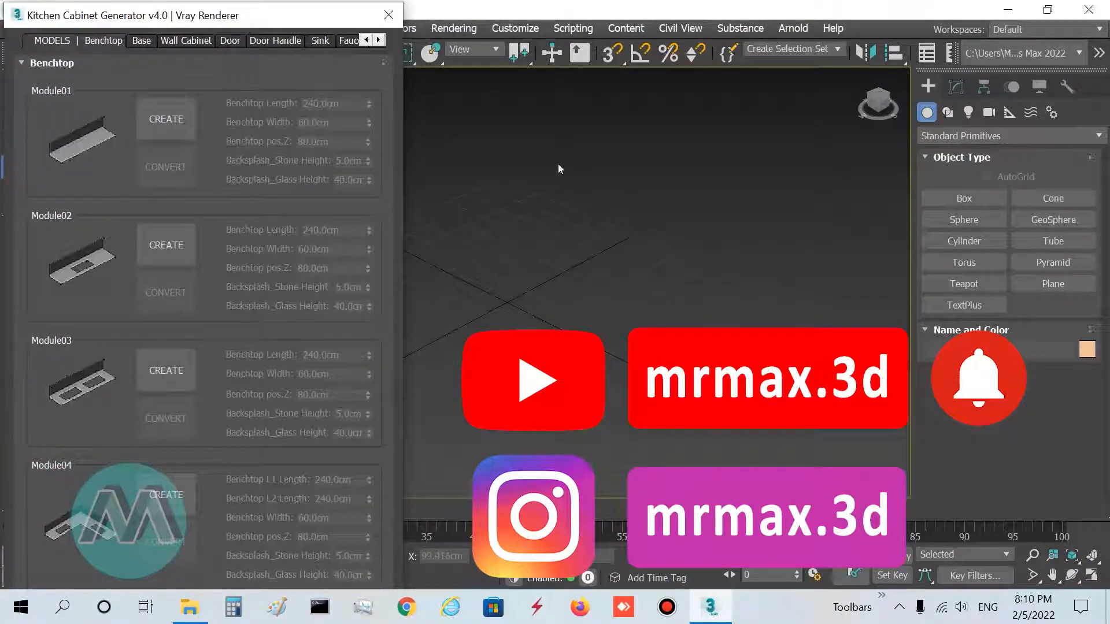
pyautogui.click(161, 118)
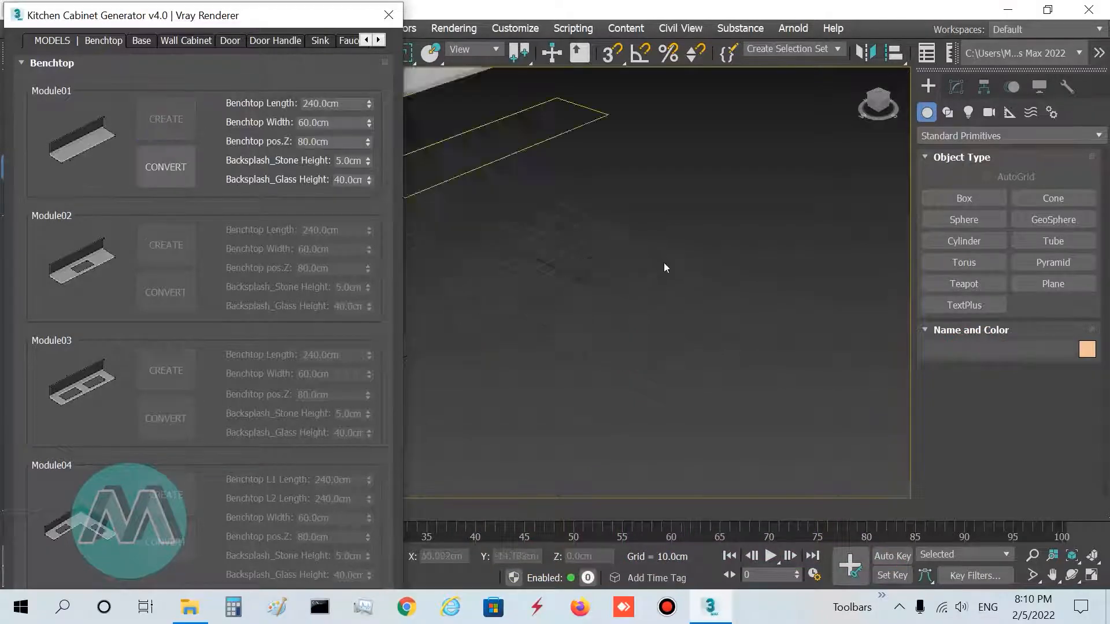
pyautogui.scroll(5, 684, 322)
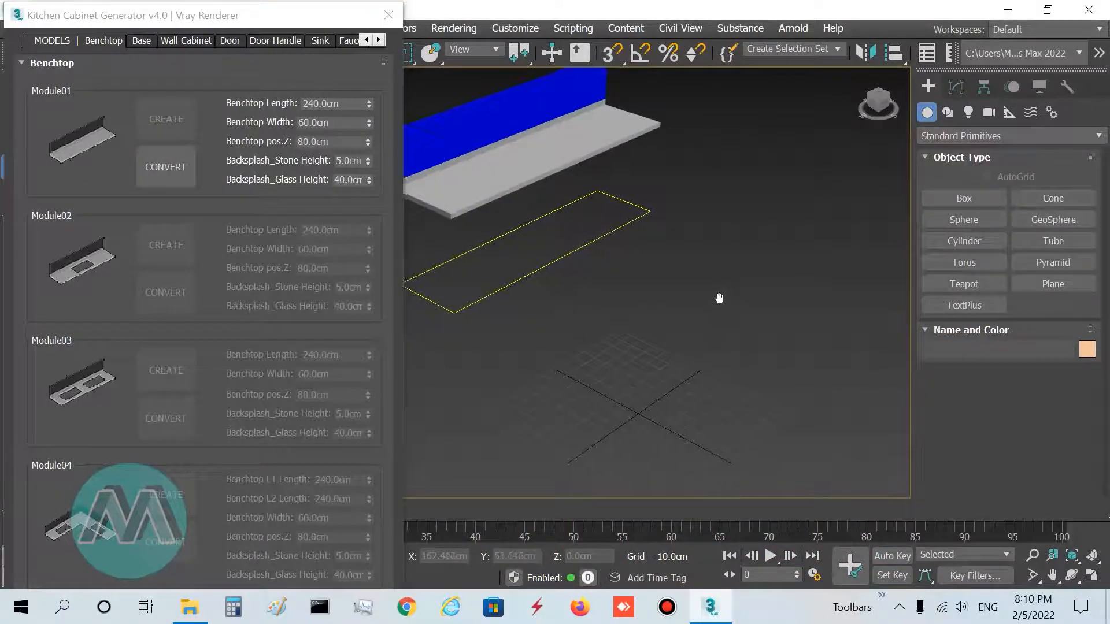
pyautogui.moveTo(714, 293); pyautogui.dragTo(747, 325, button='middle')
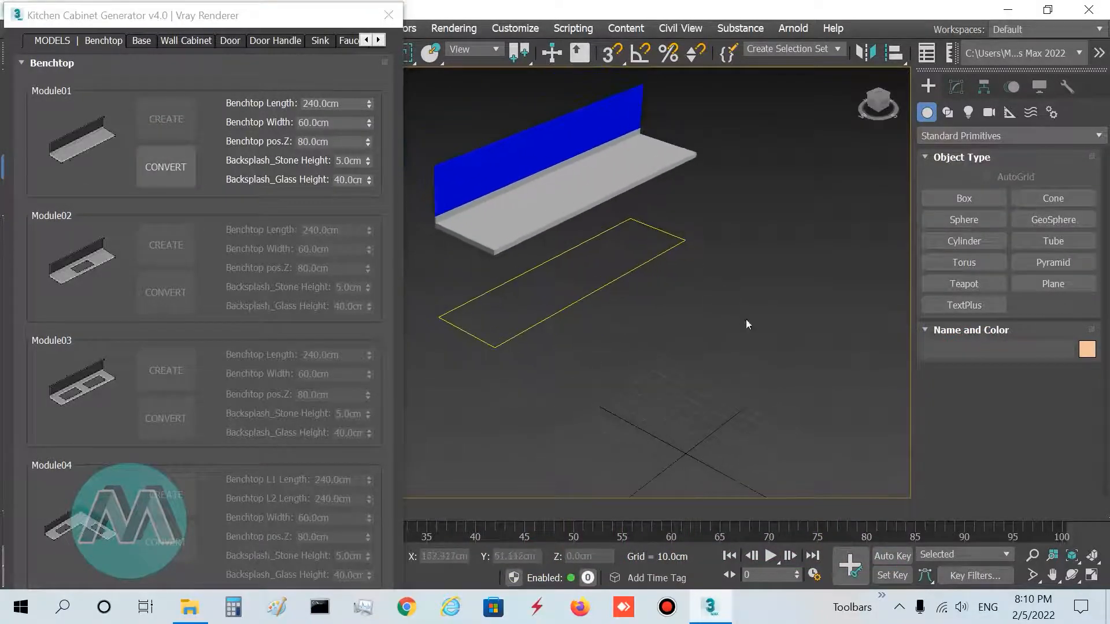
pyautogui.click(179, 176)
# - Create a Full Door base cabinet with the default dimensions and convert it to editable geometry
pyautogui.click(142, 40)
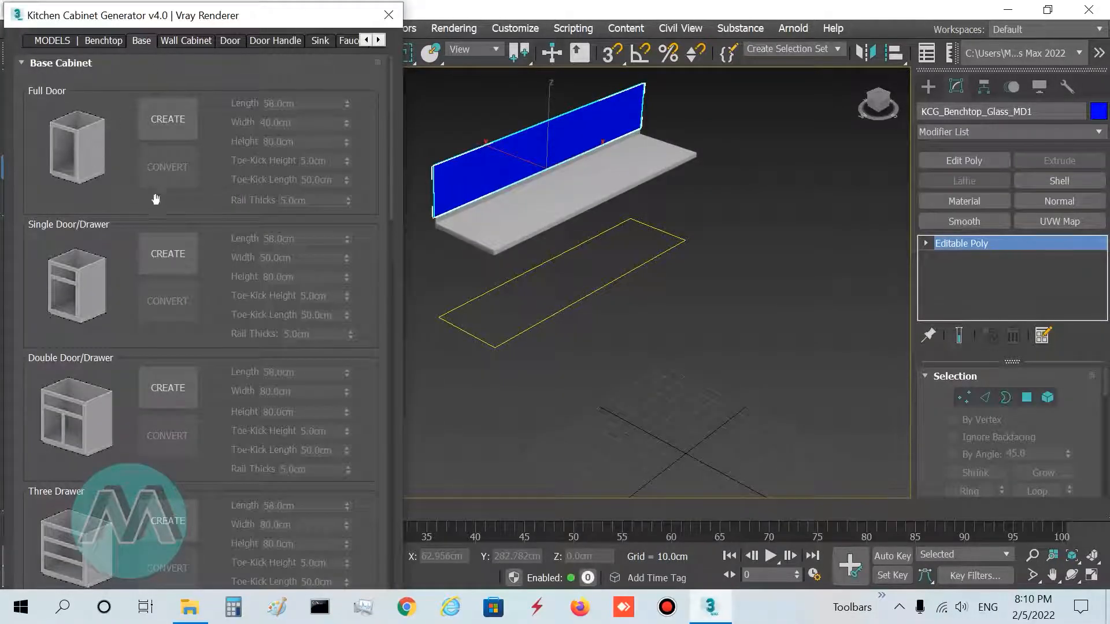
pyautogui.click(163, 126)
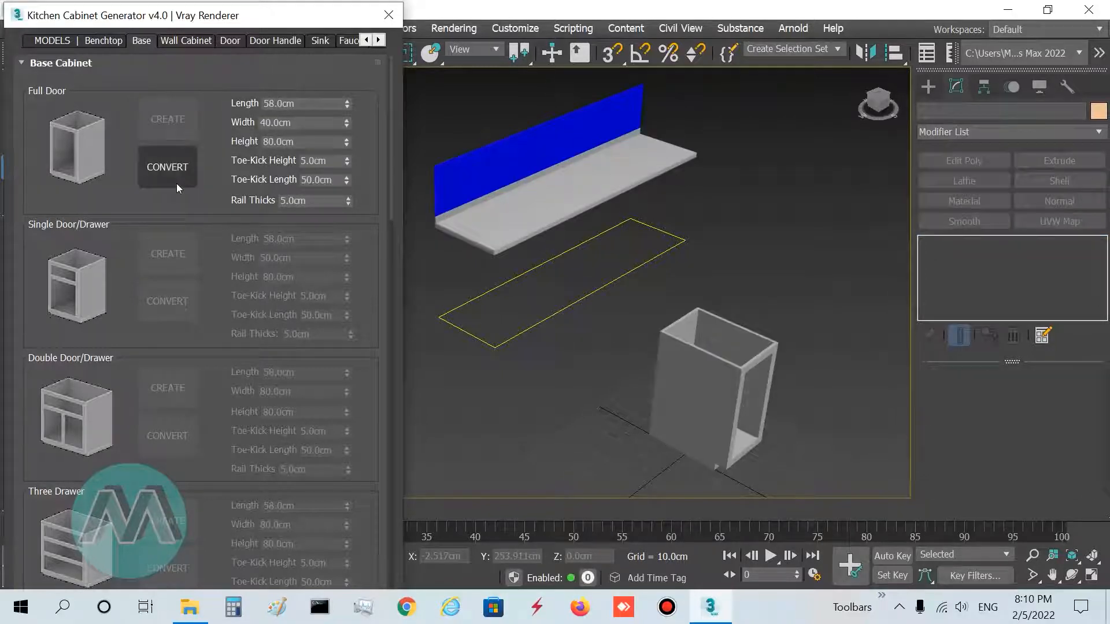
pyautogui.click(177, 184)
# - Move the base cabinet along the X axis to about 160 cm, clear of the origin
pyautogui.scroll(-3, 662, 284)
pyautogui.moveTo(647, 271); pyautogui.dragTo(613, 286, button='middle')
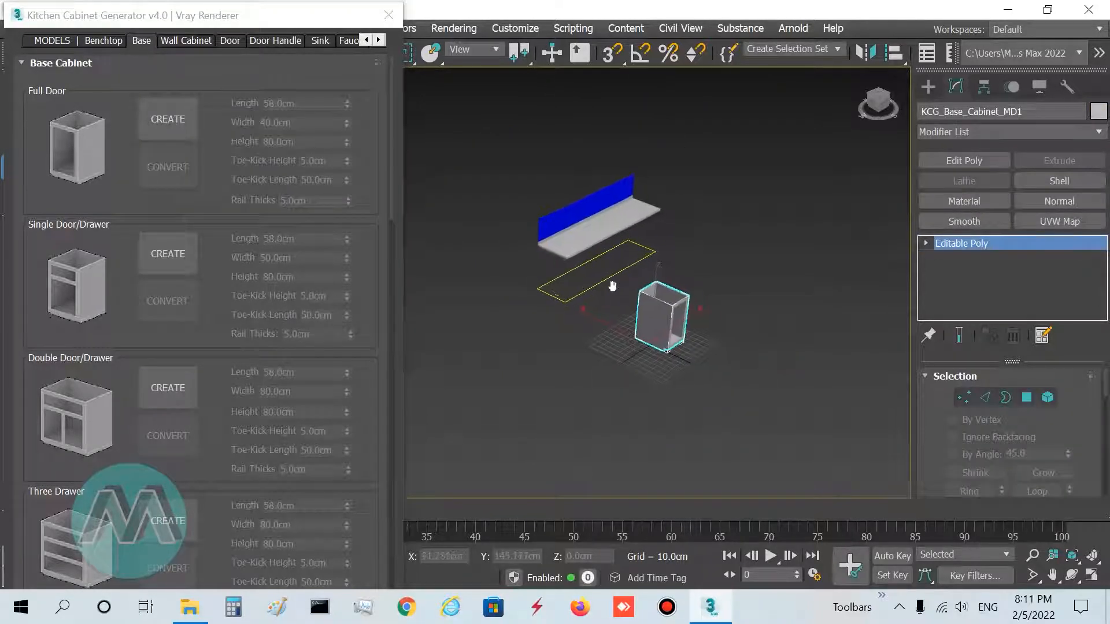
pyautogui.scroll(2, 612, 289)
pyautogui.press('w')
pyautogui.moveTo(689, 346); pyautogui.dragTo(779, 293)
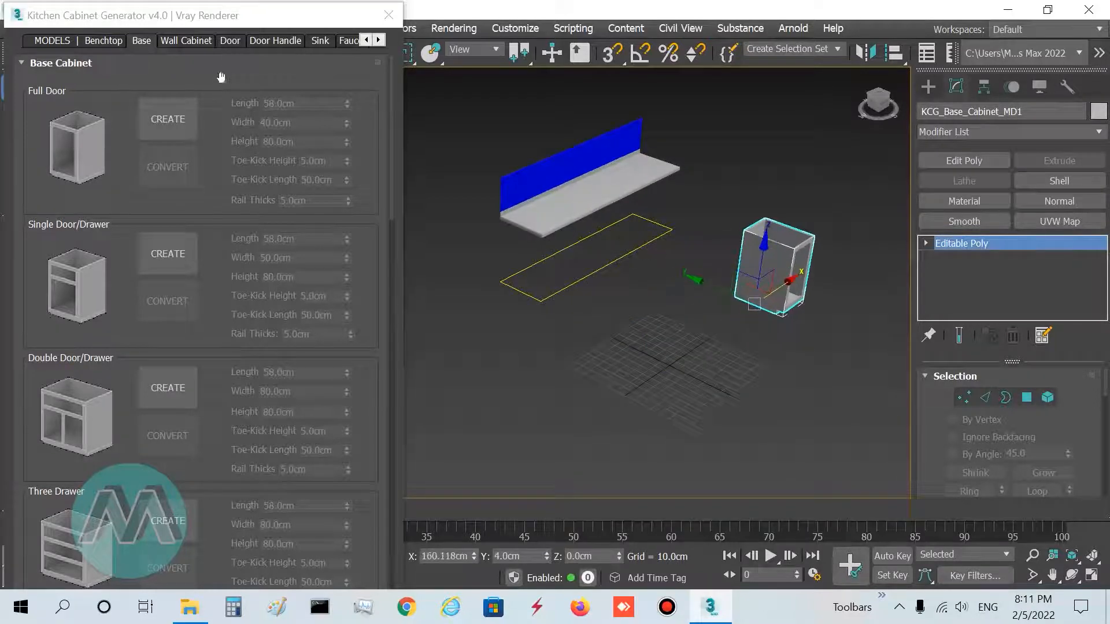
# - Create a Style03 framed cabinet door with the default dimensions and dismiss the obsolete file message
pyautogui.click(238, 39)
pyautogui.moveTo(390, 114); pyautogui.dragTo(373, 372)
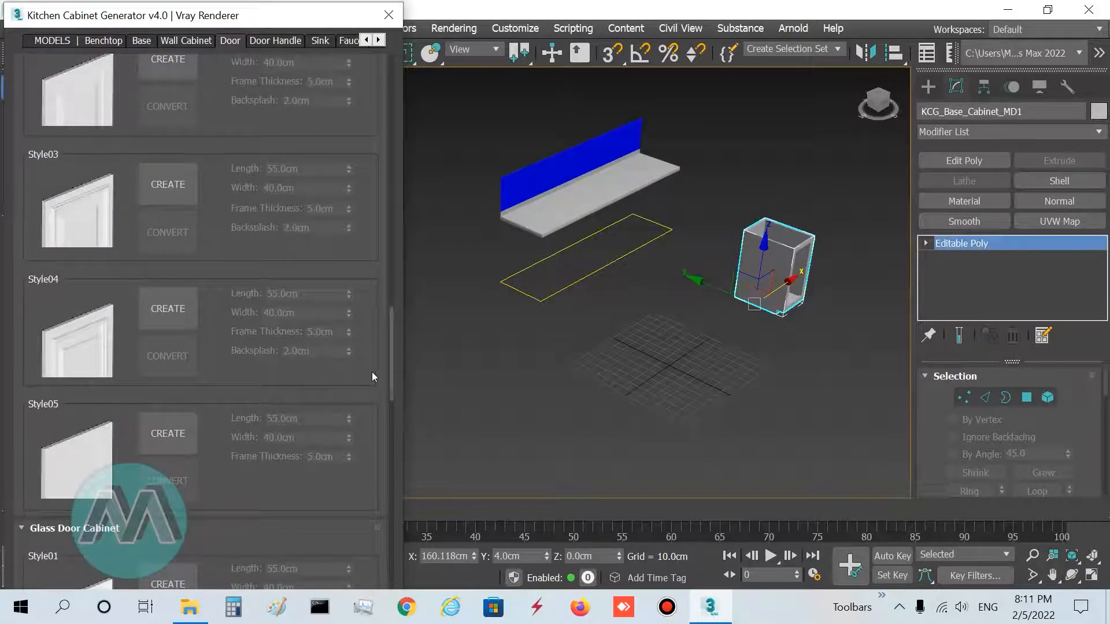
pyautogui.click(169, 195)
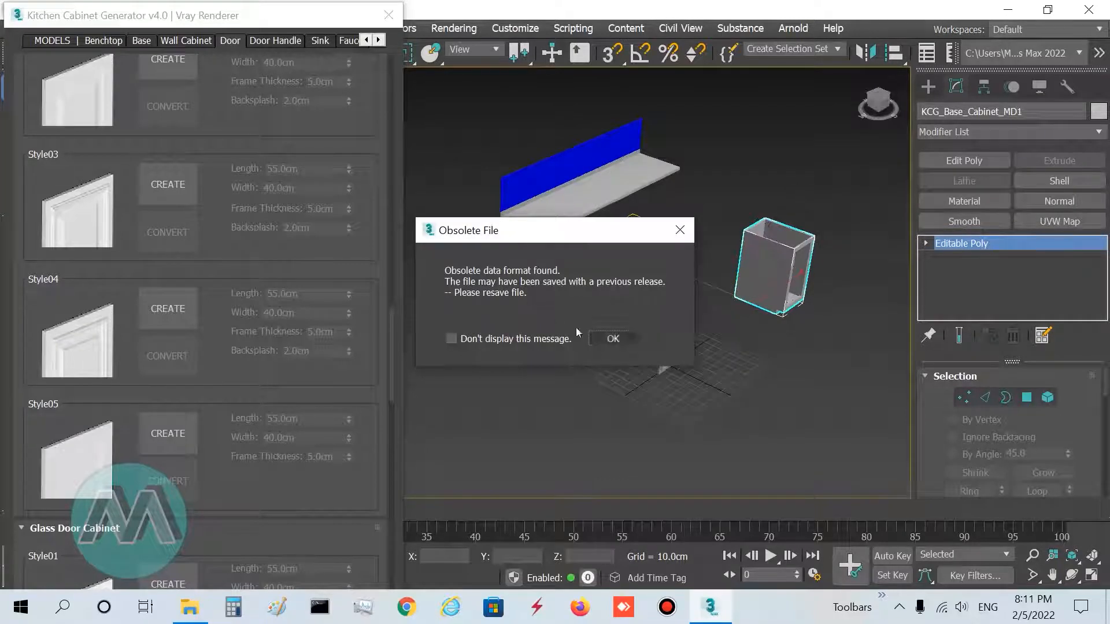
pyautogui.click(612, 338)
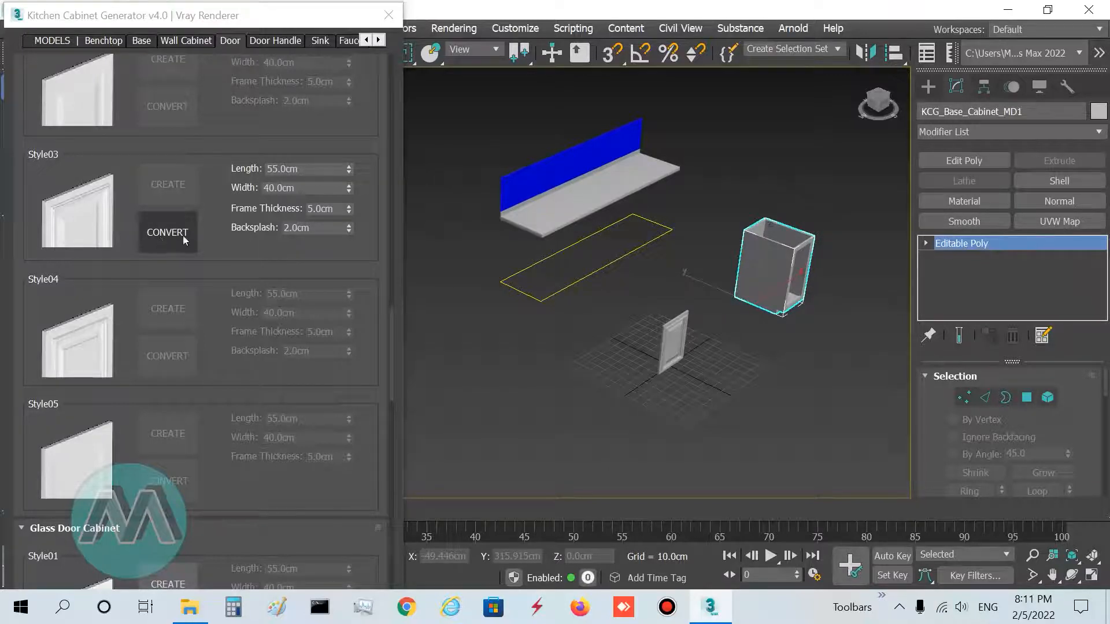
# - Apply the Cambria Beaumont stone material from the generator's Stone materials to the benchtop slab
pyautogui.click(610, 177)
pyautogui.scroll(5, 580, 181)
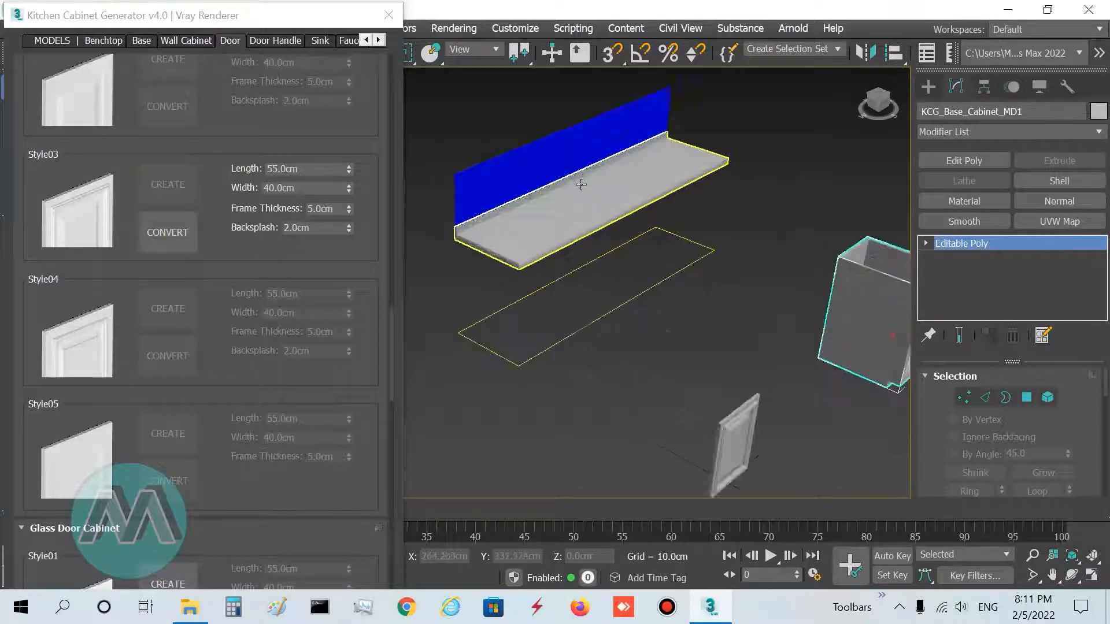
pyautogui.click(577, 226)
pyautogui.scroll(-3, 613, 245)
pyautogui.moveTo(646, 266); pyautogui.dragTo(681, 284, button='middle')
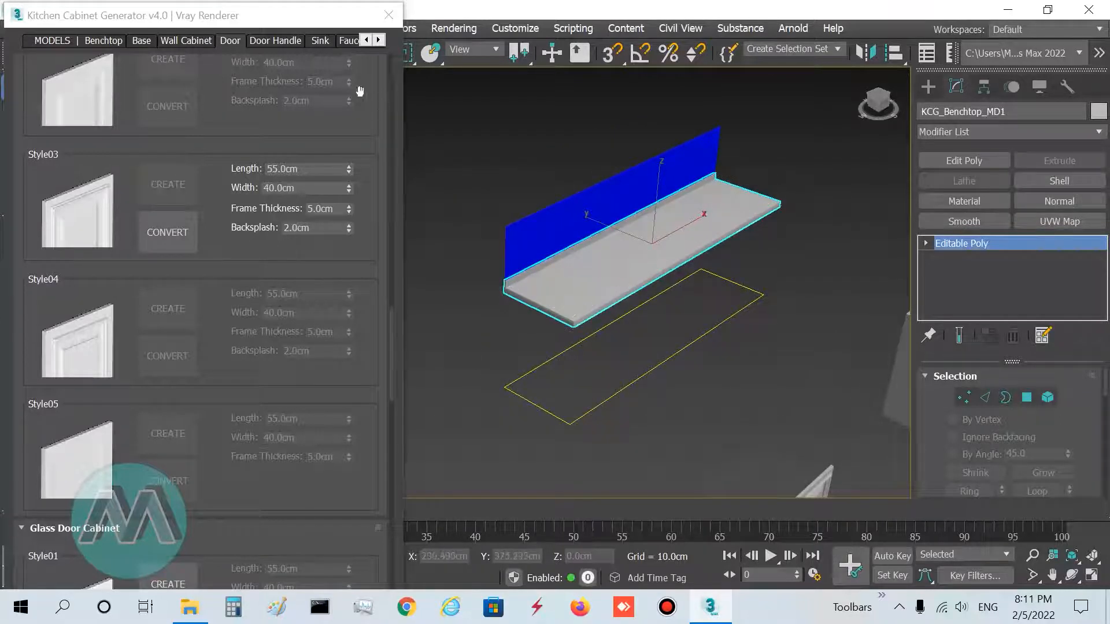
pyautogui.click(378, 40)
pyautogui.click(379, 40)
pyautogui.click(378, 40)
pyautogui.click(378, 40)
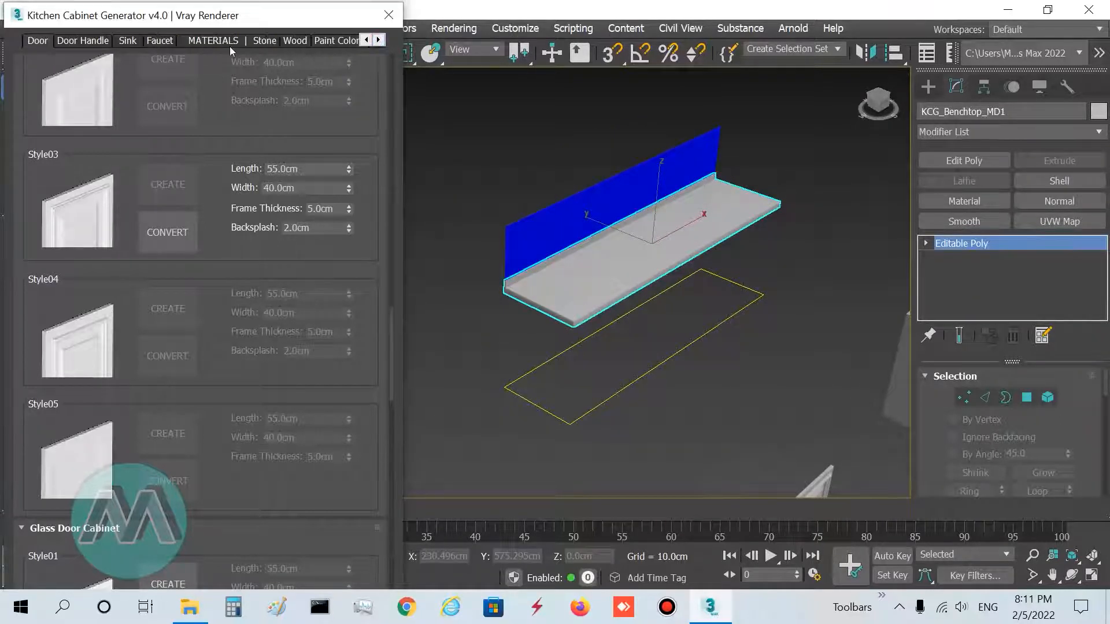
pyautogui.click(249, 41)
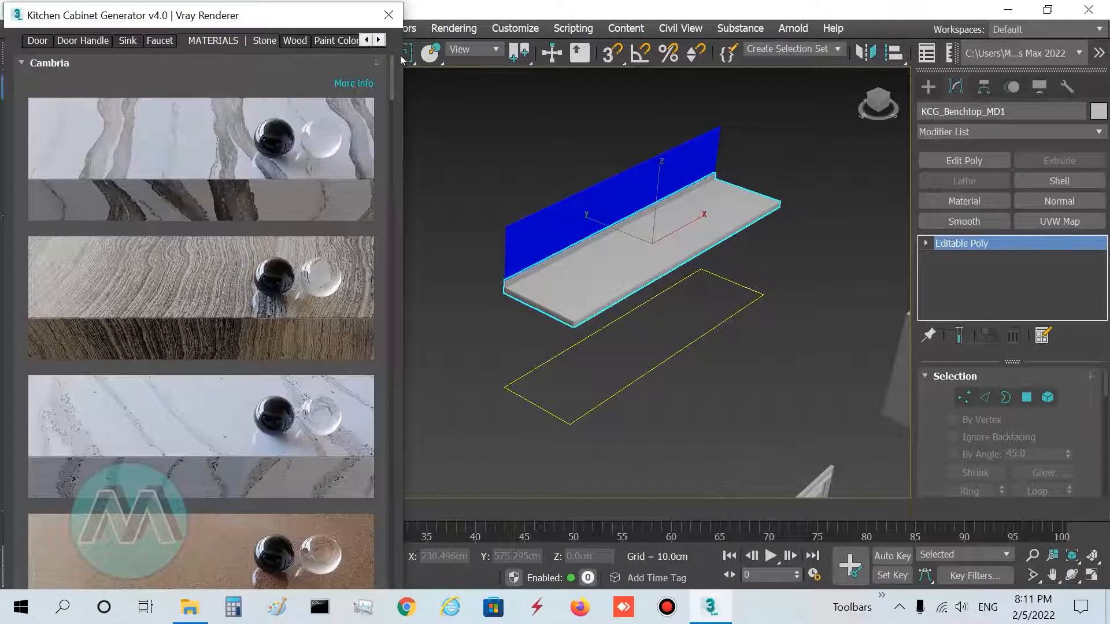
pyautogui.moveTo(400, 57)
pyautogui.mouseDown()
pyautogui.moveTo(402, 154)
pyautogui.moveTo(389, 75)
pyautogui.mouseUp()
pyautogui.moveTo(392, 91)
pyautogui.mouseDown()
pyautogui.moveTo(398, 110)
pyautogui.moveTo(396, 96)
pyautogui.mouseUp()
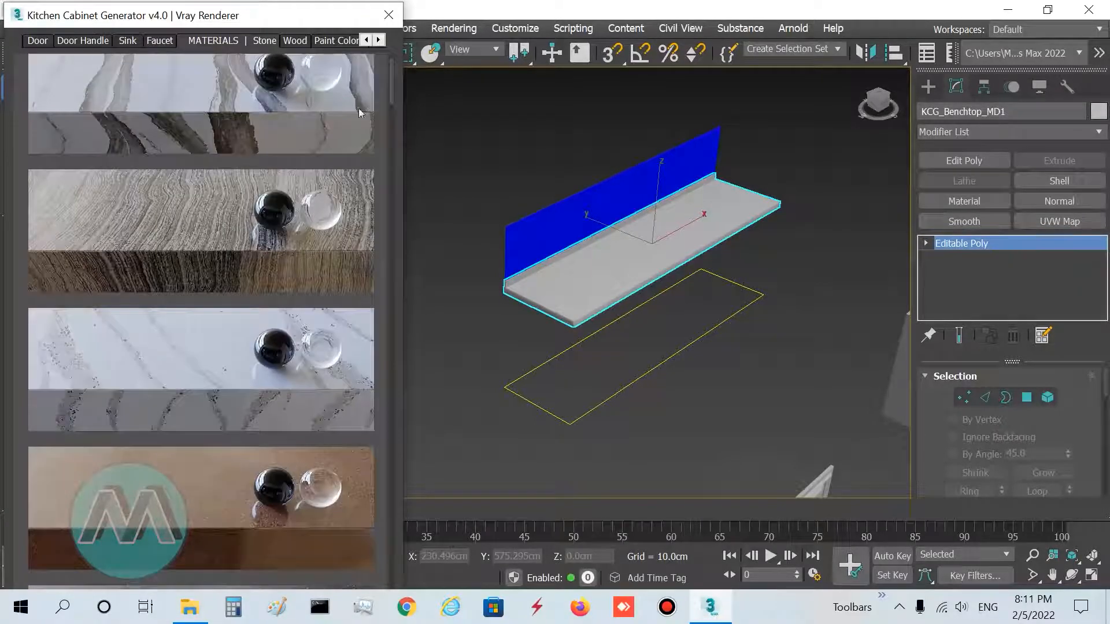
pyautogui.moveTo(389, 89); pyautogui.dragTo(397, 127)
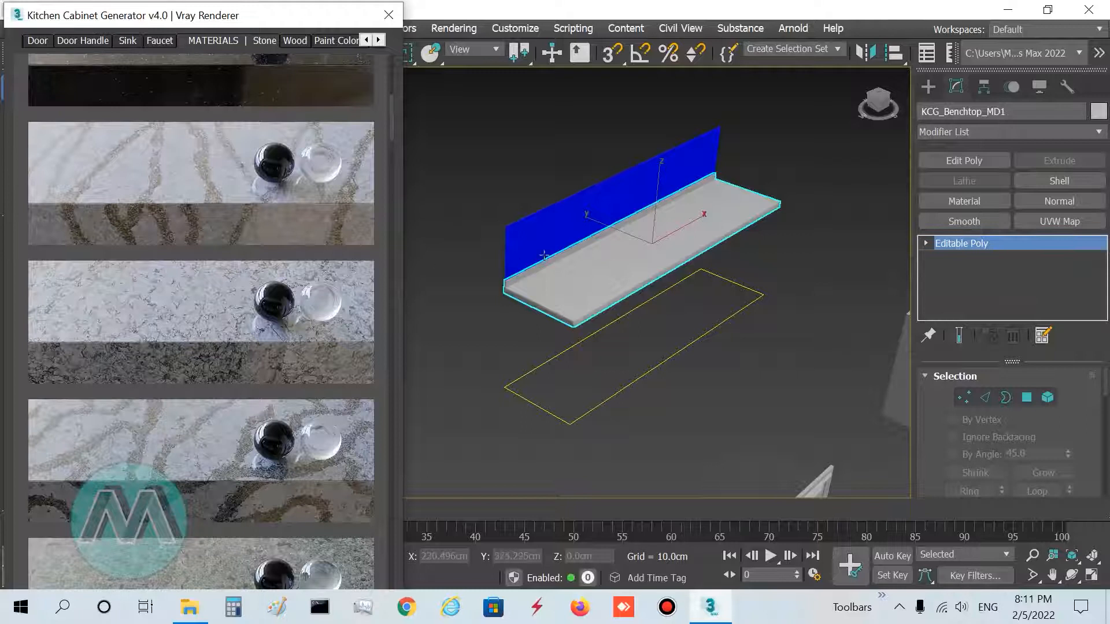
pyautogui.click(209, 182)
pyautogui.scroll(2, 688, 278)
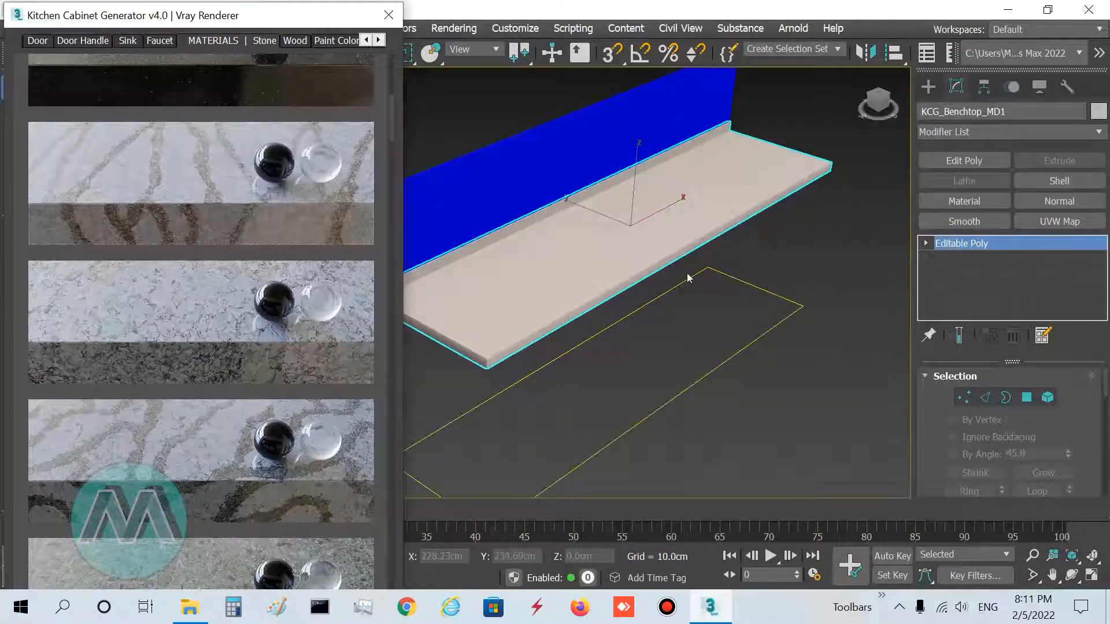
pyautogui.scroll(-2, 688, 277)
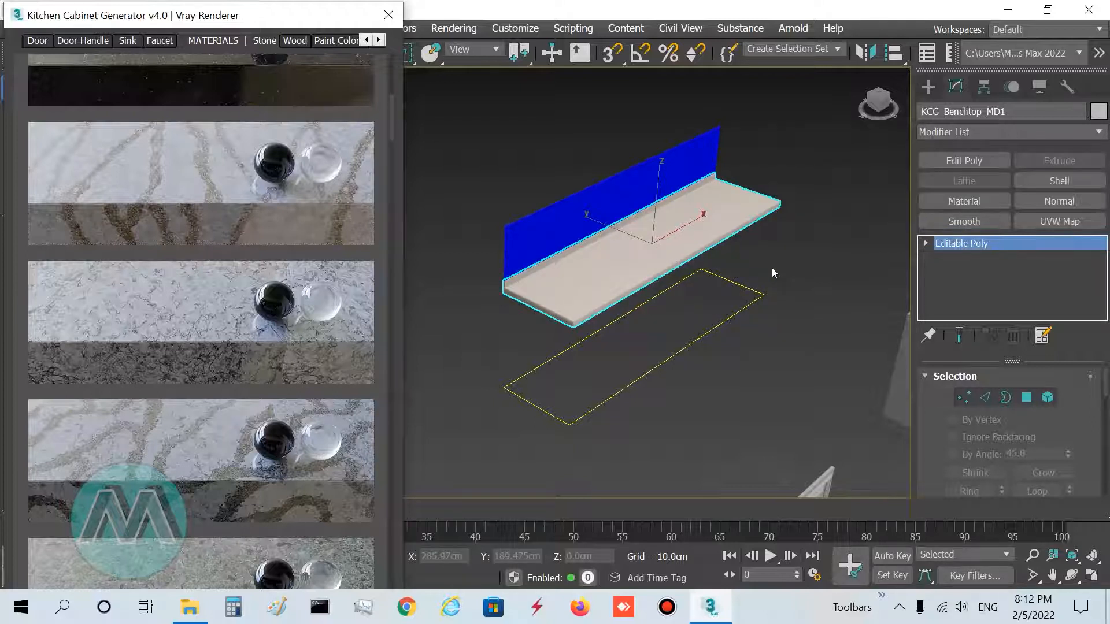
# - Add a UVW Map modifier to the benchtop slab and inspect the stone pattern up close
pyautogui.click(1051, 223)
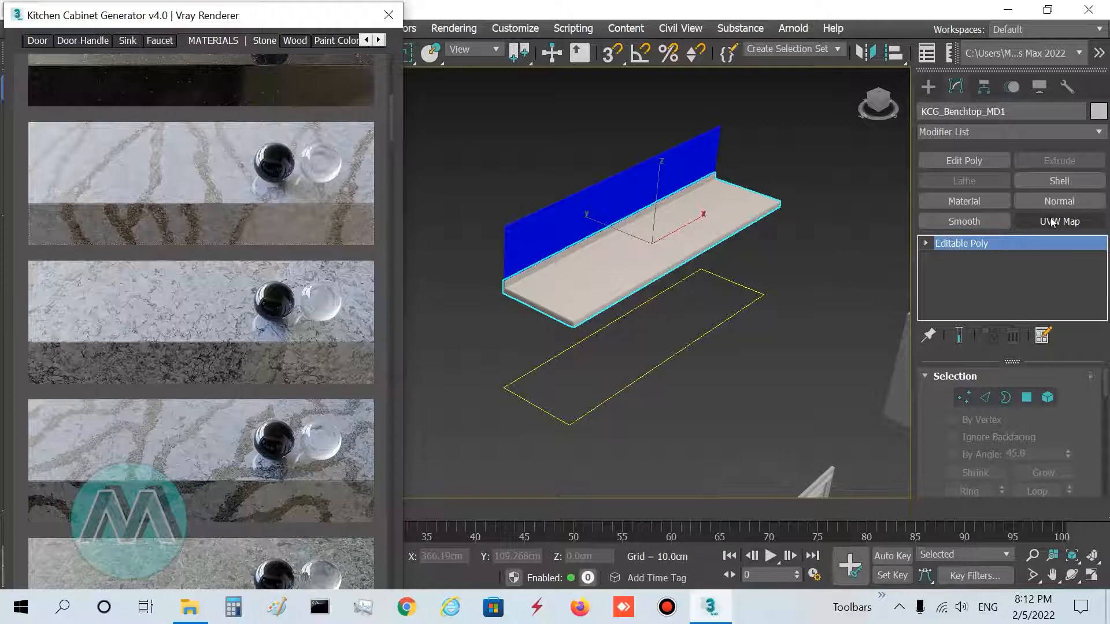
pyautogui.click(1055, 222)
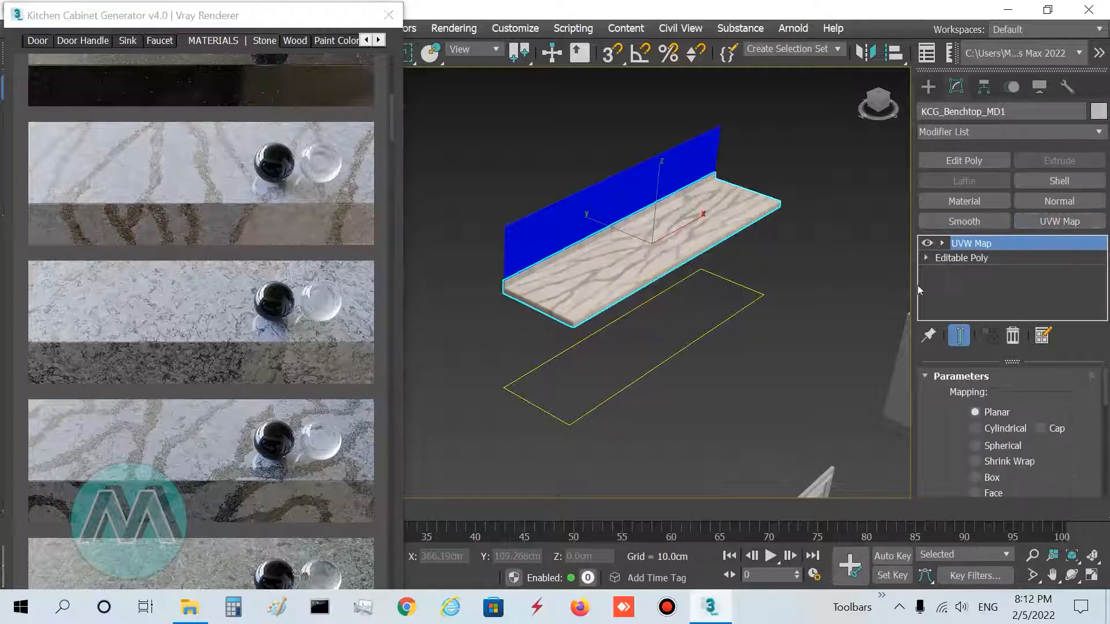
pyautogui.scroll(2, 633, 264)
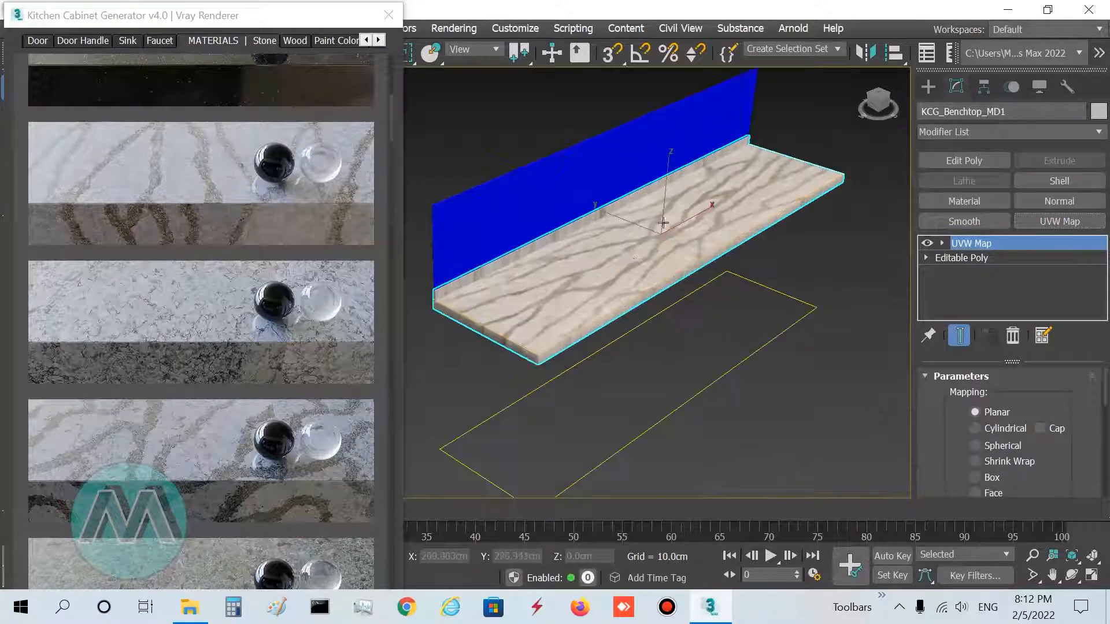
pyautogui.scroll(5, 659, 214)
pyautogui.scroll(-6, 735, 294)
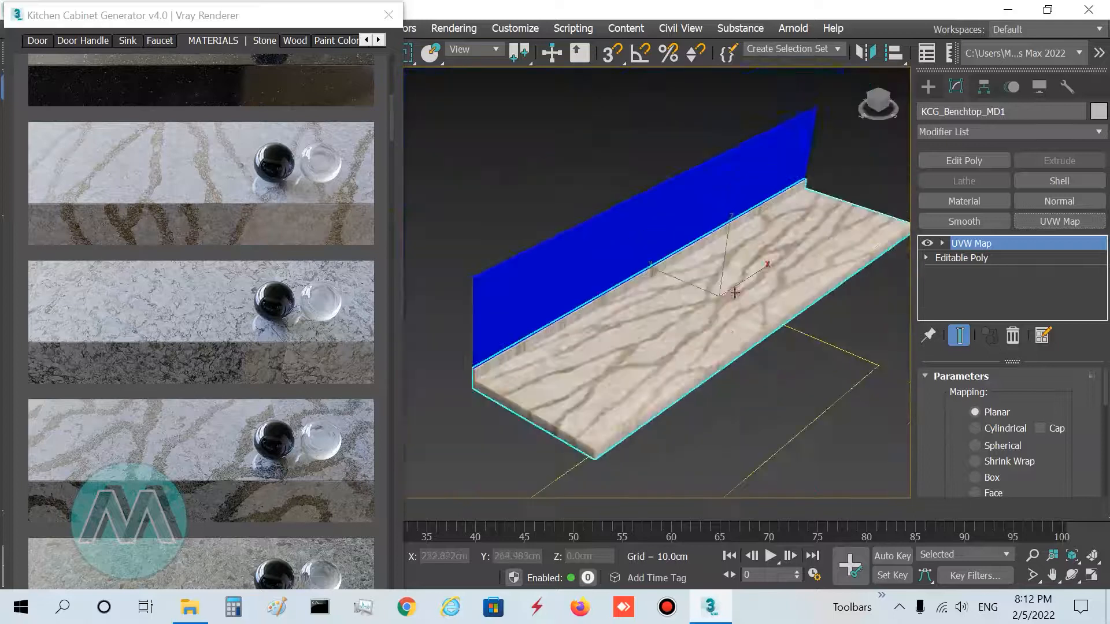
# - Set the benchtop's UVW mapping to Box and check the stone pattern along its edges
pyautogui.moveTo(1012, 363); pyautogui.dragTo(1012, 309)
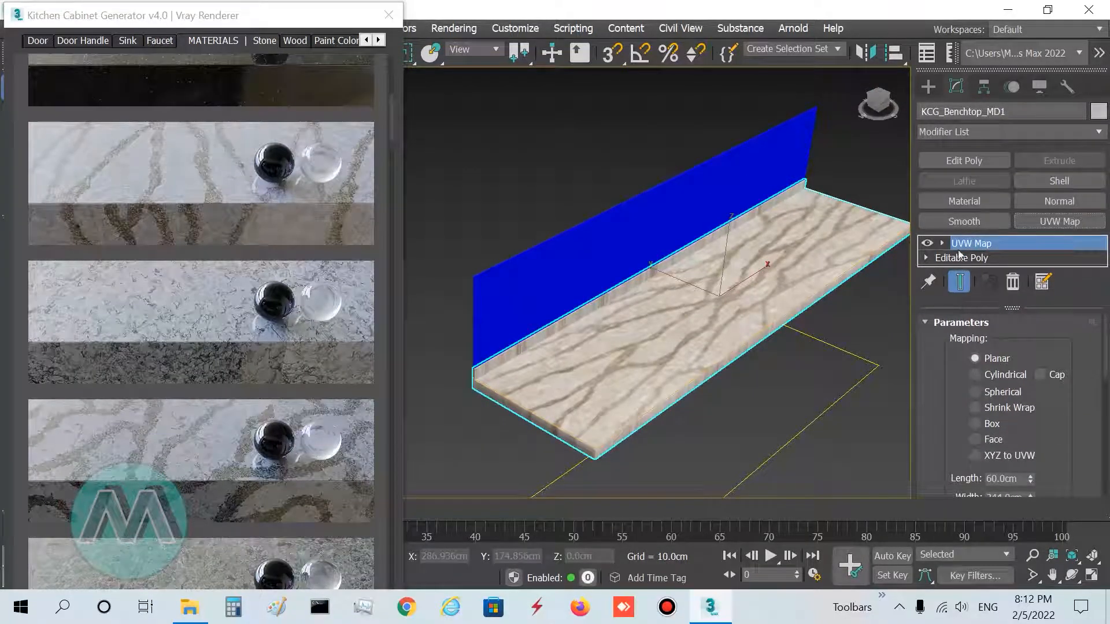
pyautogui.click(989, 424)
pyautogui.scroll(2, 694, 425)
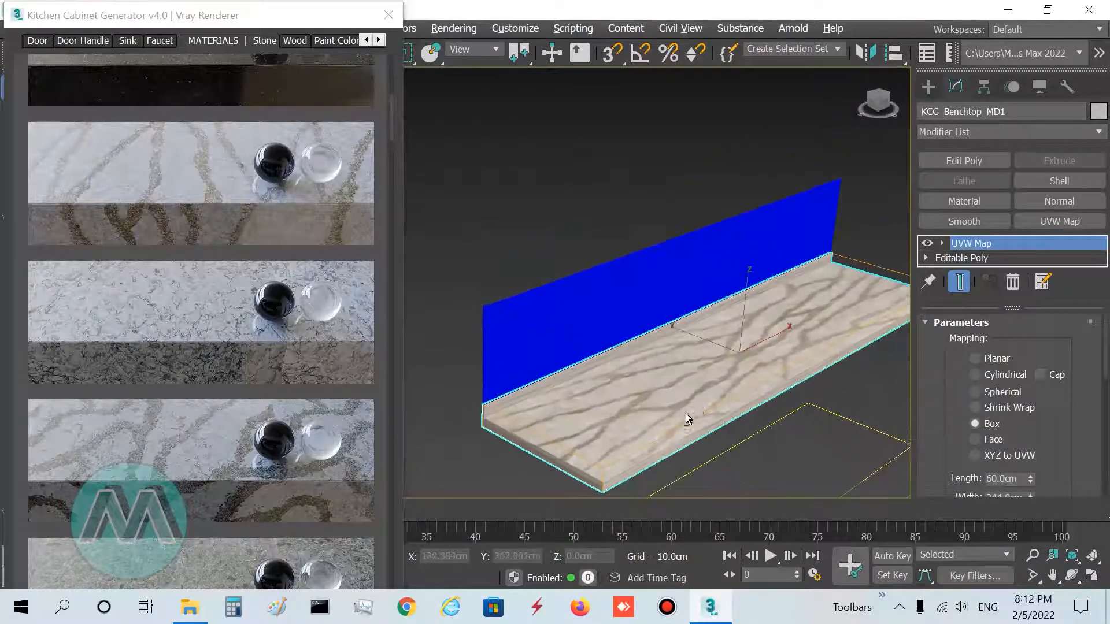
pyautogui.scroll(2, 685, 414)
pyautogui.scroll(2, 578, 315)
pyautogui.scroll(-3, 607, 306)
pyautogui.moveTo(644, 255); pyautogui.dragTo(620, 280, button='middle')
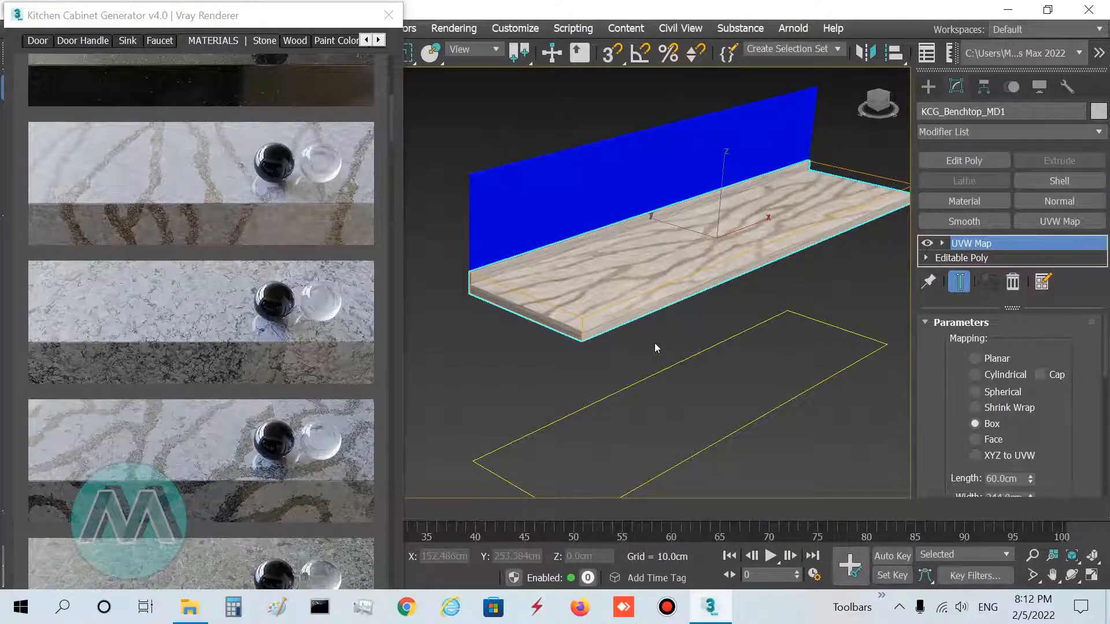
# - View the Modern Door Cabinet styles in the generator, close its window and frame the benchtop
pyautogui.click(38, 40)
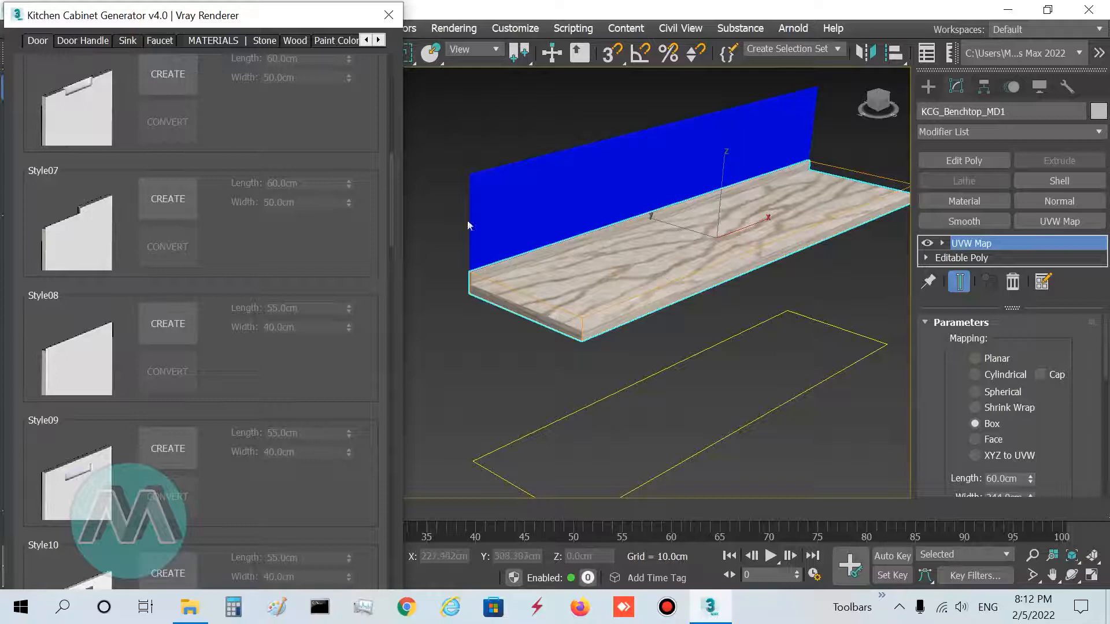
pyautogui.moveTo(394, 189); pyautogui.dragTo(410, 75)
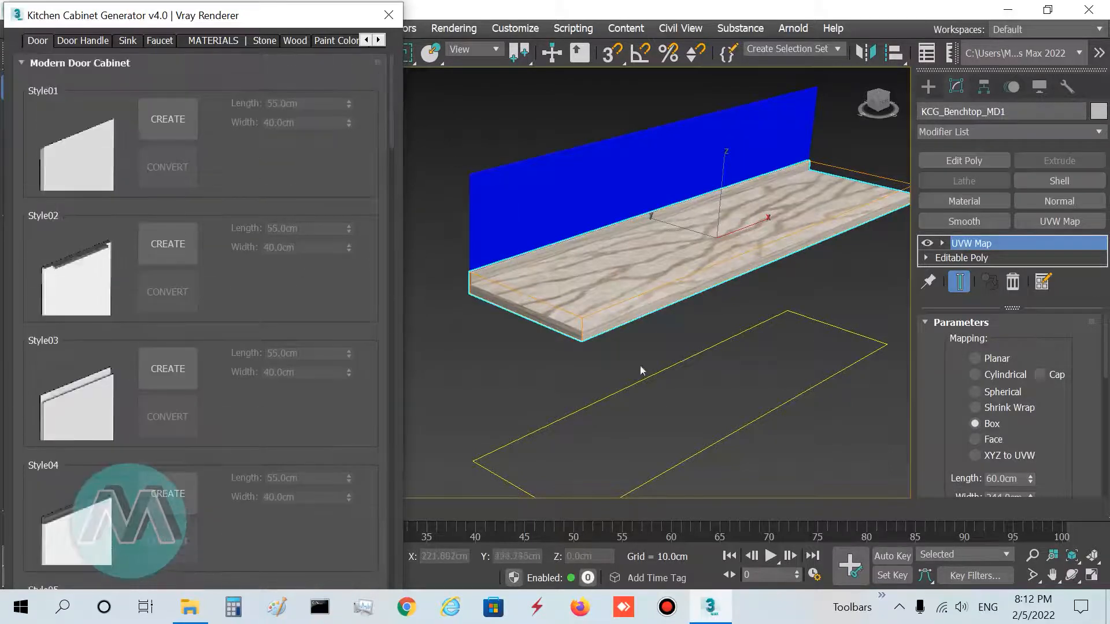
pyautogui.scroll(-2, 664, 380)
pyautogui.moveTo(730, 317); pyautogui.dragTo(599, 285, button='middle')
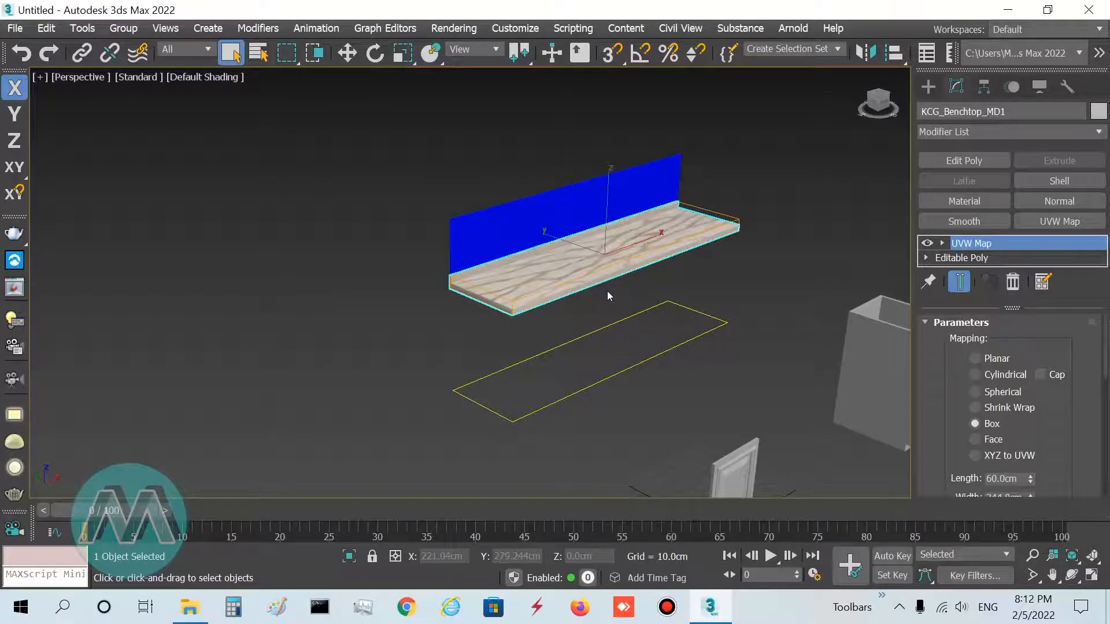
pyautogui.scroll(3, 607, 296)
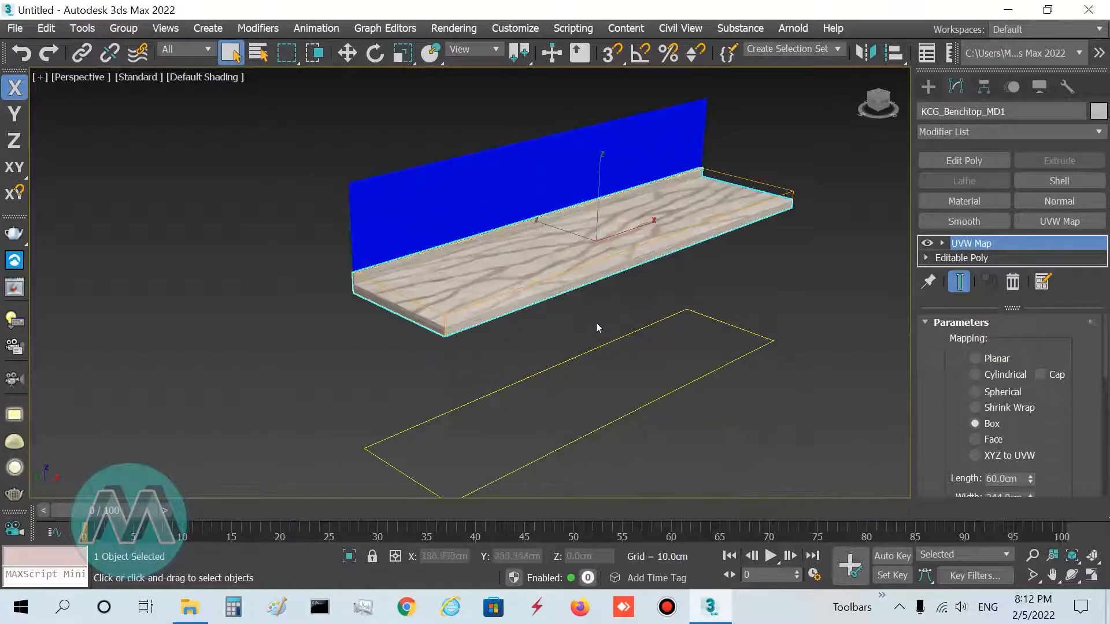
# - Open the Material Editor and sample the benchtop's stone material into the first slot
pyautogui.press('m')
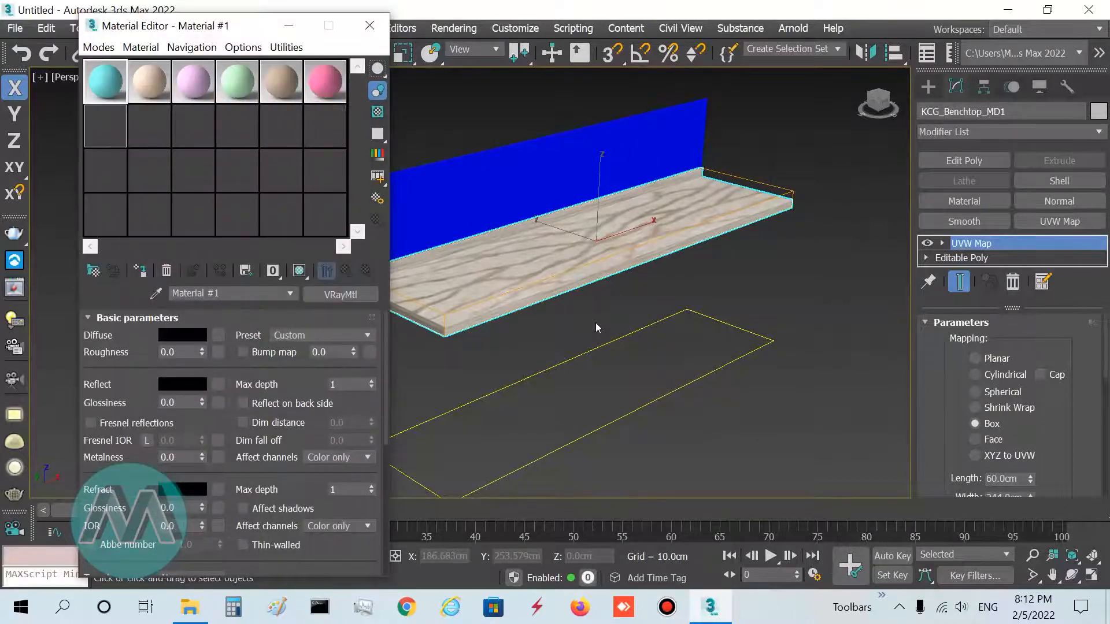
pyautogui.moveTo(260, 24); pyautogui.dragTo(220, 25)
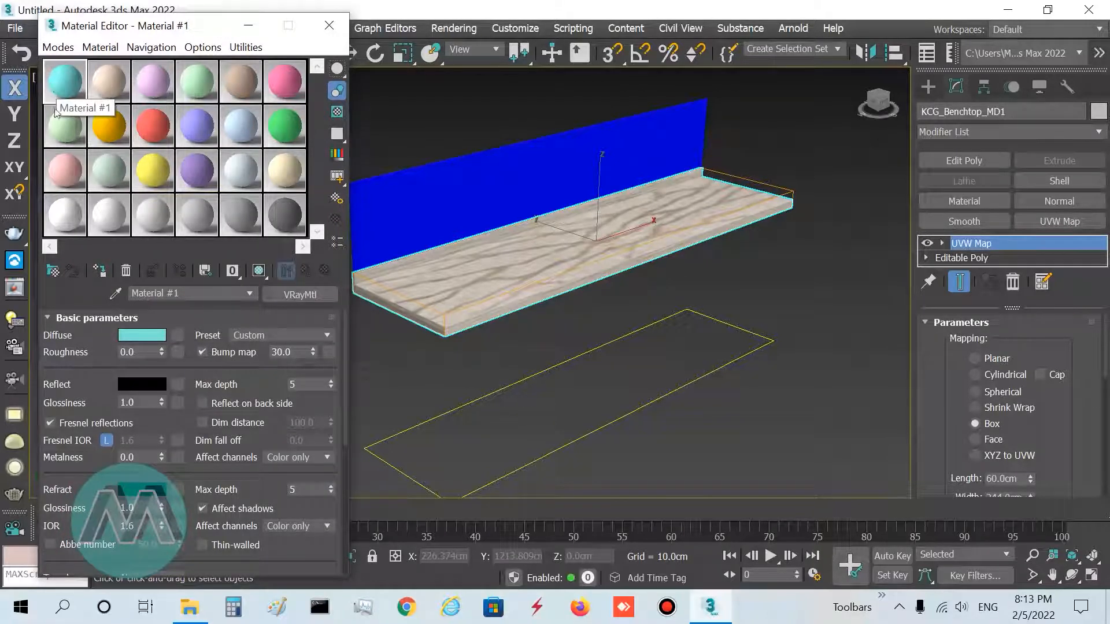
pyautogui.click(117, 293)
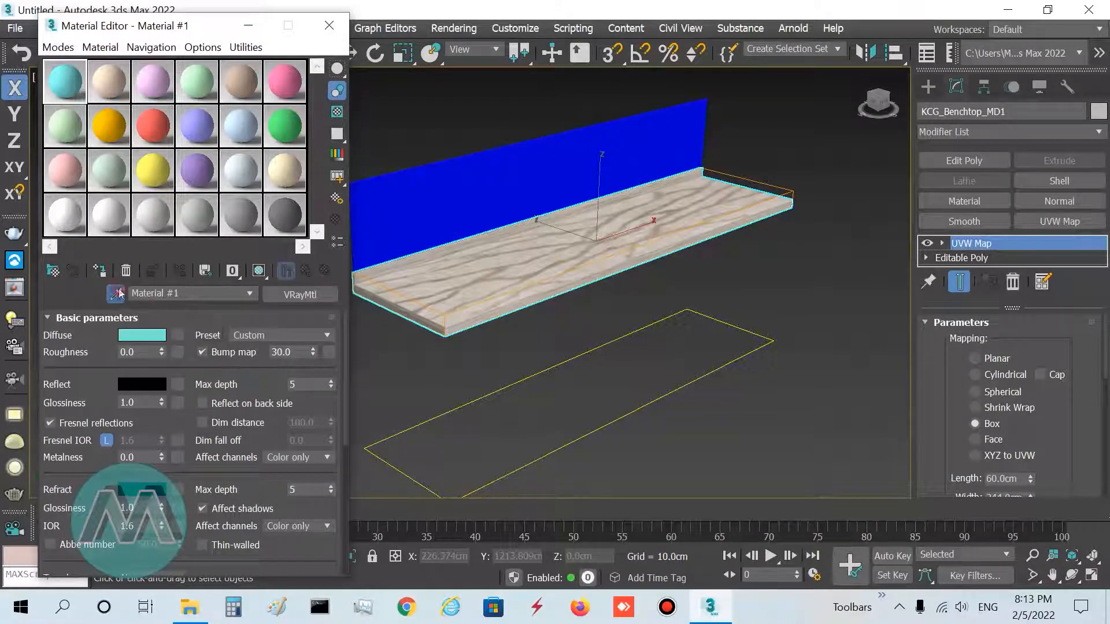
pyautogui.click(733, 194)
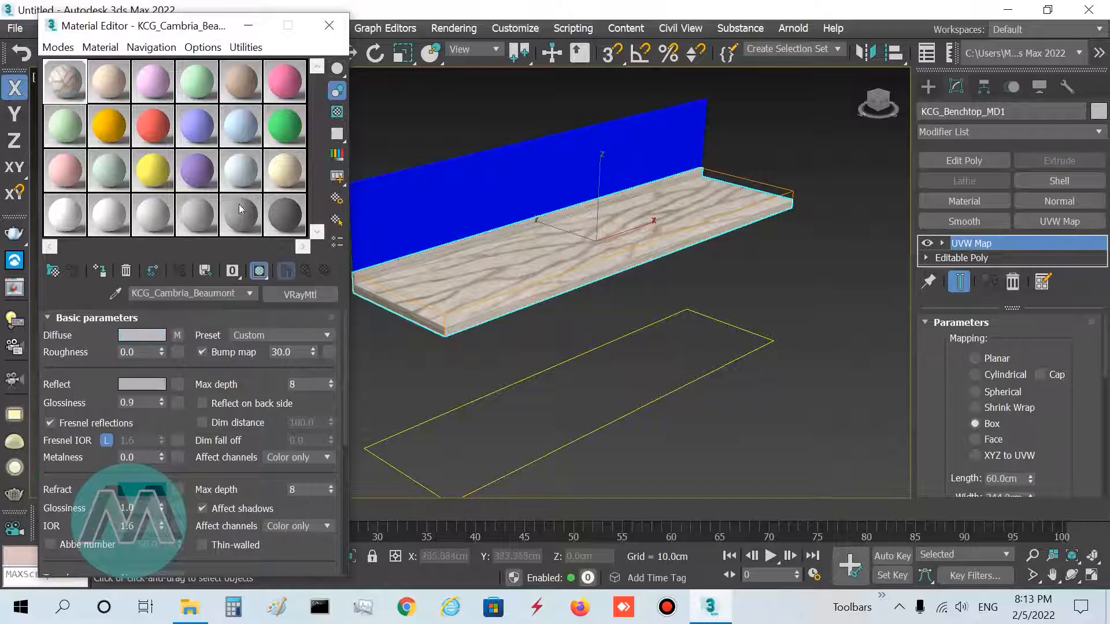
# - Examine the benchtop's stone material in an enlarged sample preview, close the preview and bring the whole benchtop into view
pyautogui.doubleClick(67, 80)
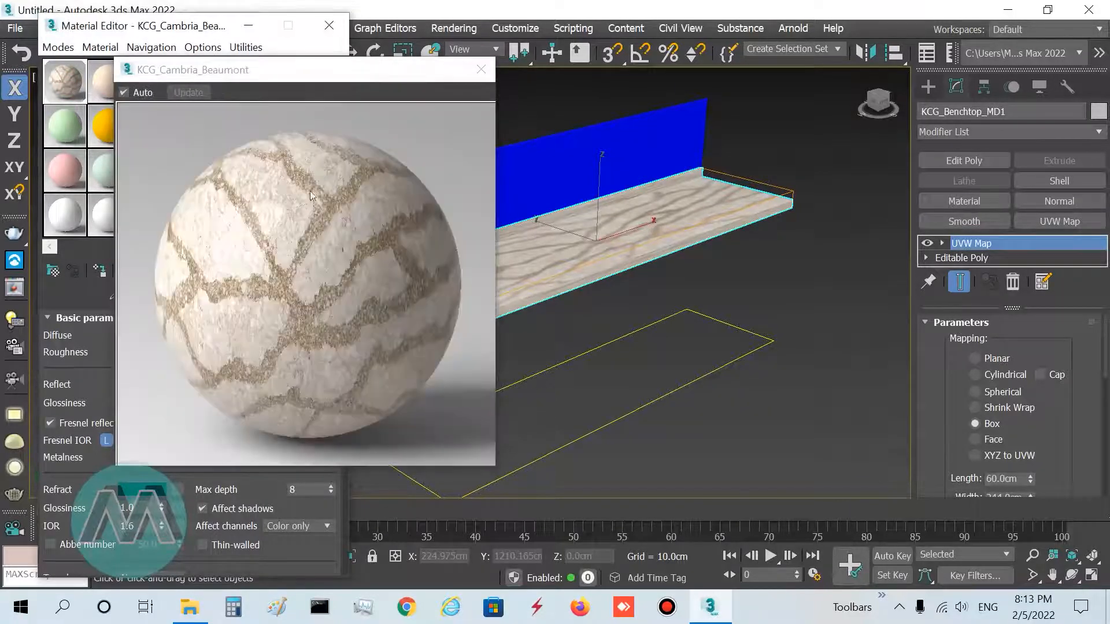
pyautogui.click(481, 69)
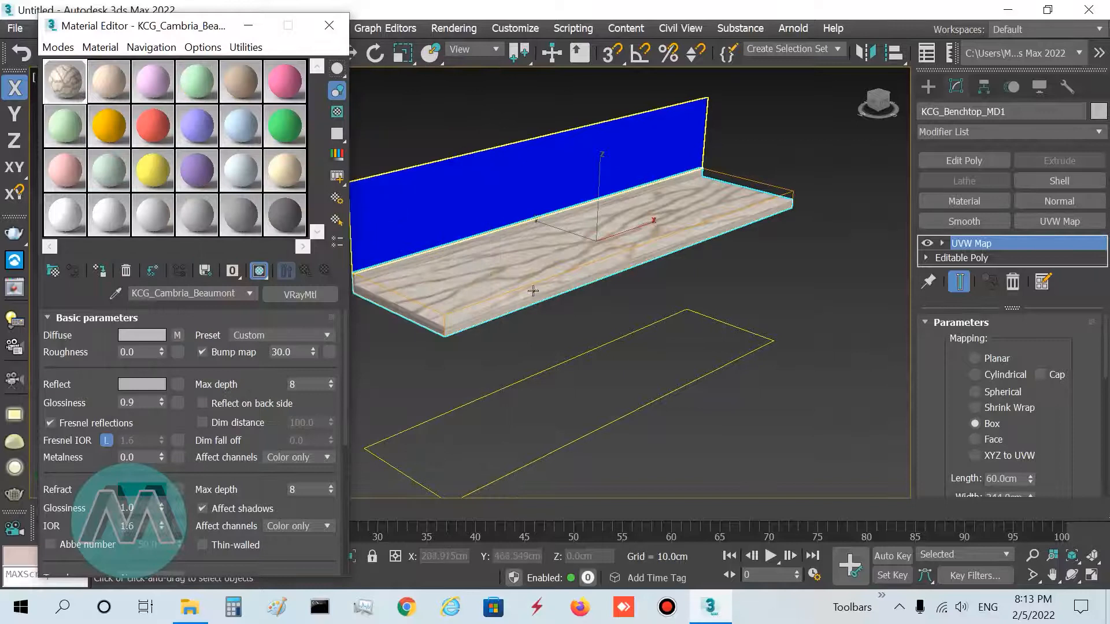
pyautogui.moveTo(678, 292)
pyautogui.mouseDown(button='middle')
pyautogui.moveTo(709, 298)
pyautogui.moveTo(699, 292)
pyautogui.mouseUp(button='middle')
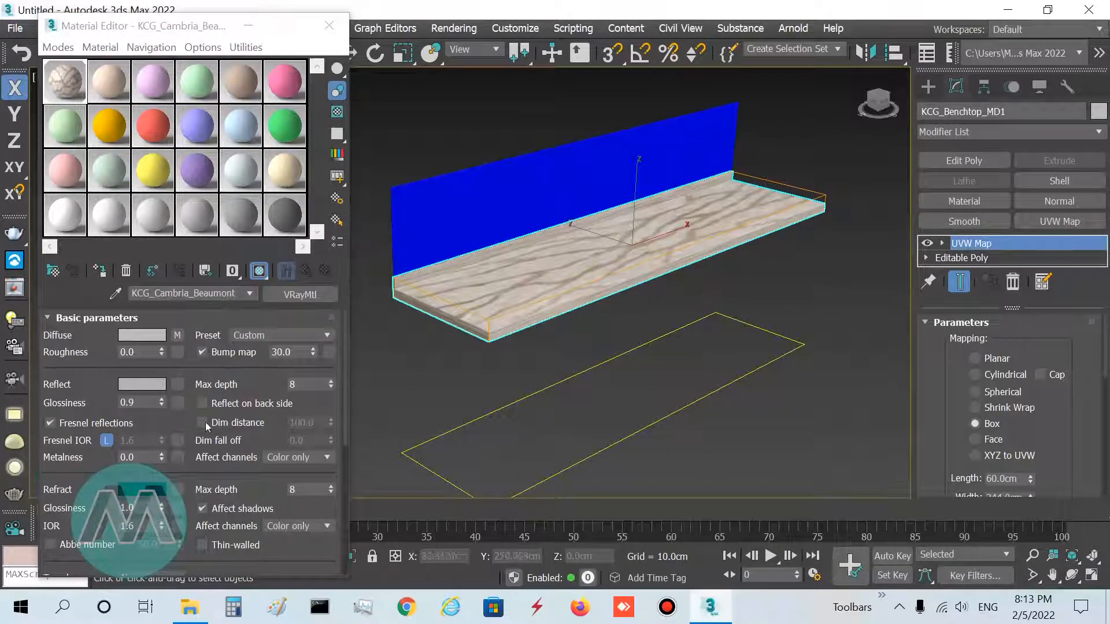
# - Enable real-world scale in the stone material's diffuse bitmap and real-world map size in the benchtop's UVW Map modifier
pyautogui.click(178, 336)
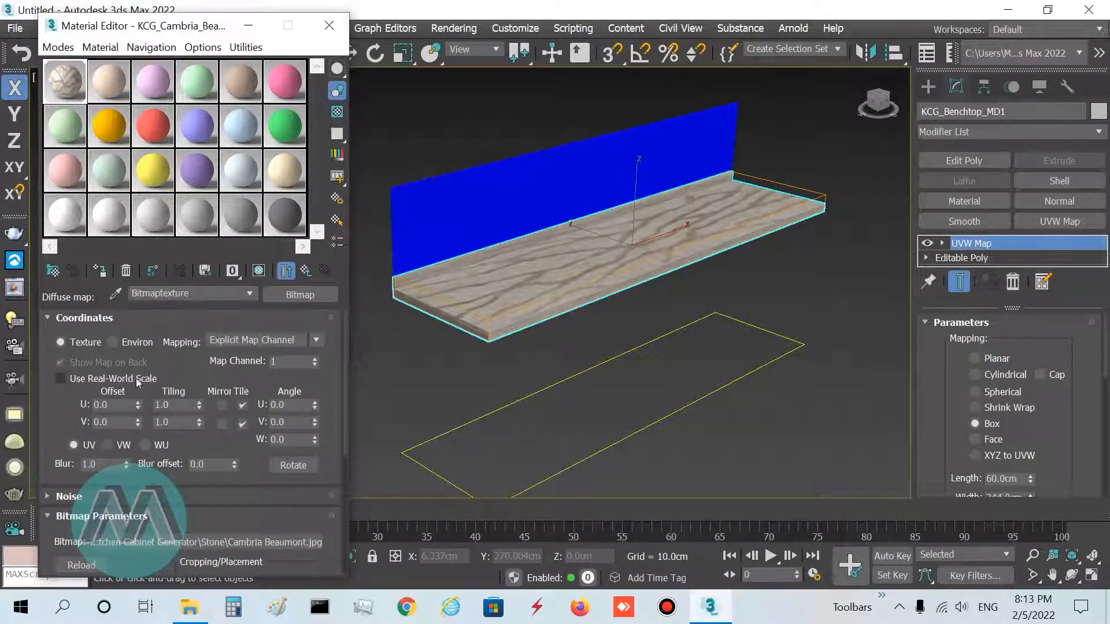
pyautogui.click(59, 379)
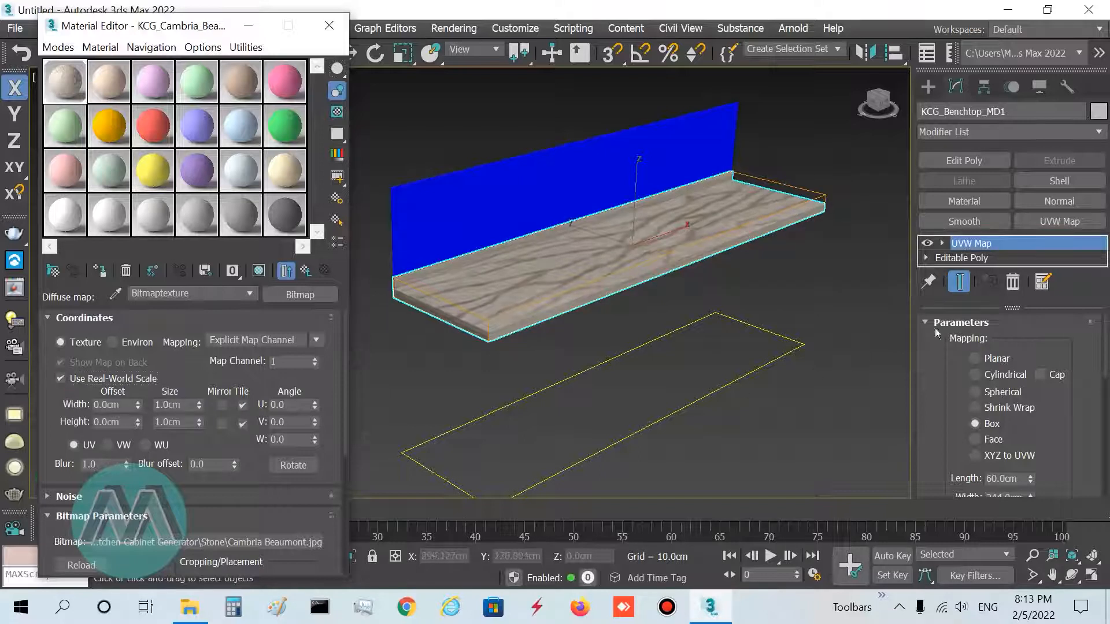
pyautogui.click(1107, 347)
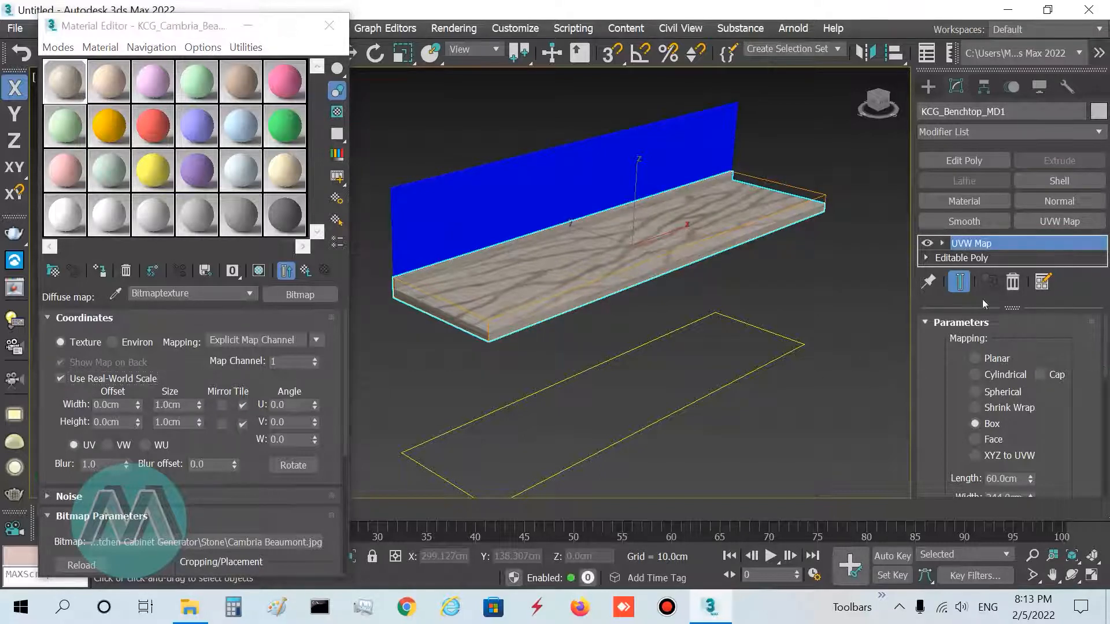
pyautogui.scroll(-5, 1017, 376)
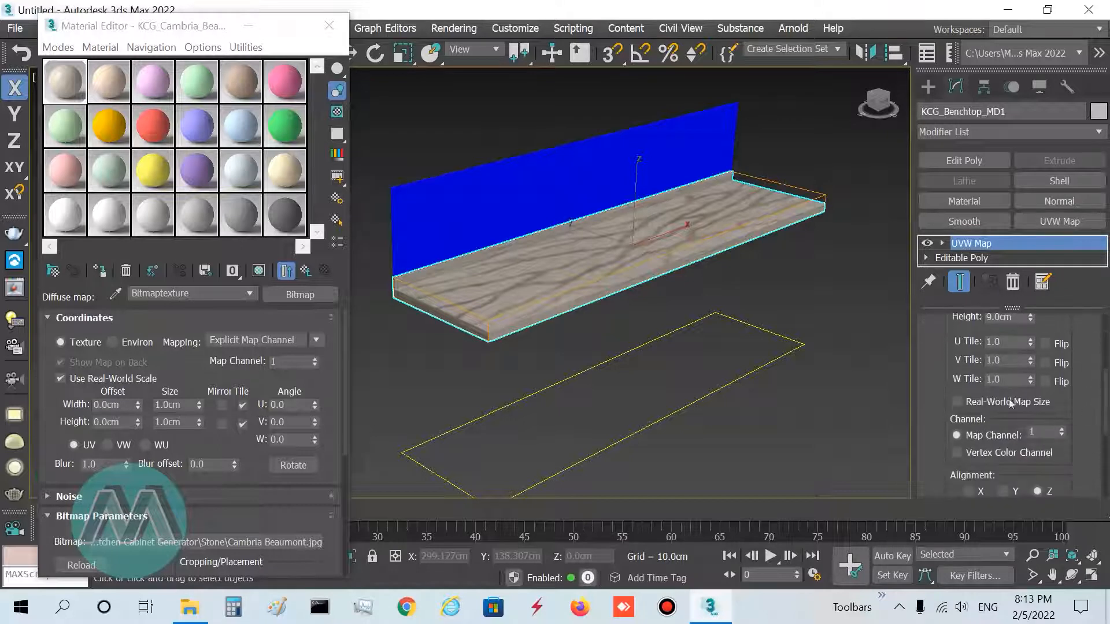
pyautogui.click(958, 402)
pyautogui.moveTo(1105, 395); pyautogui.dragTo(1102, 324)
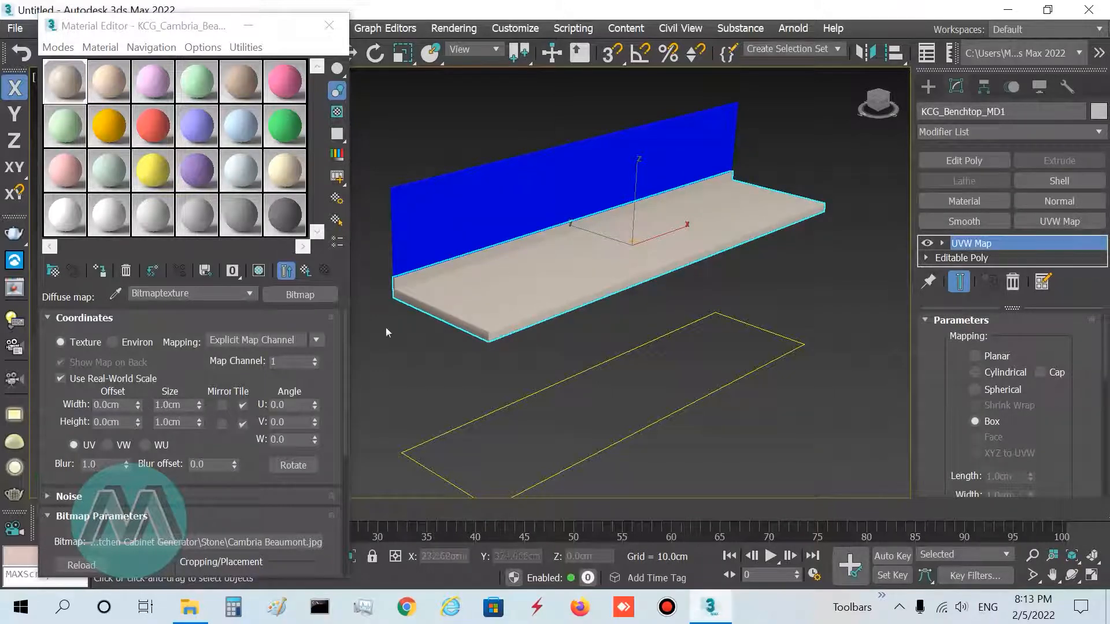
# - Set the stone bitmap's real-world size to 260 cm wide by 80 cm high and inspect the pattern on the benchtop
pyautogui.doubleClick(182, 405)
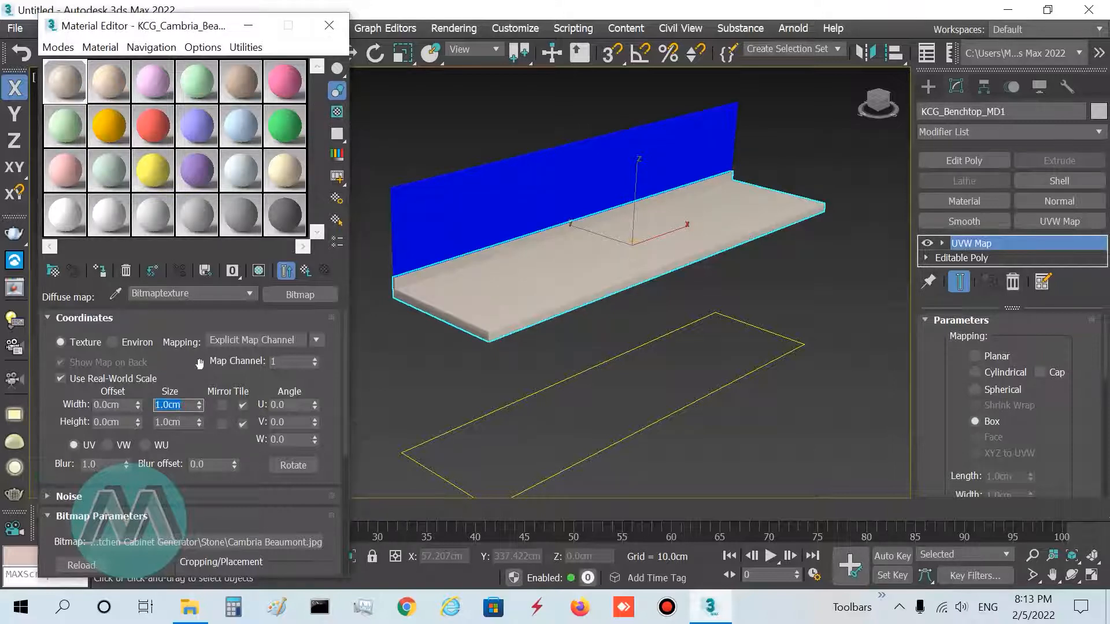
pyautogui.write('260')
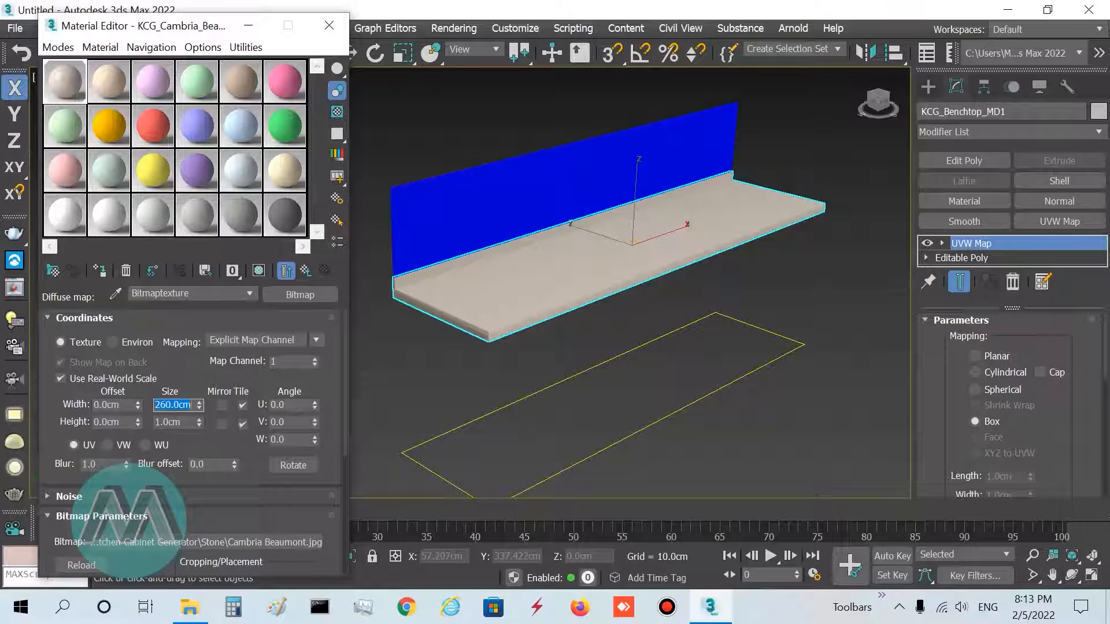
pyautogui.moveTo(187, 424); pyautogui.dragTo(175, 425)
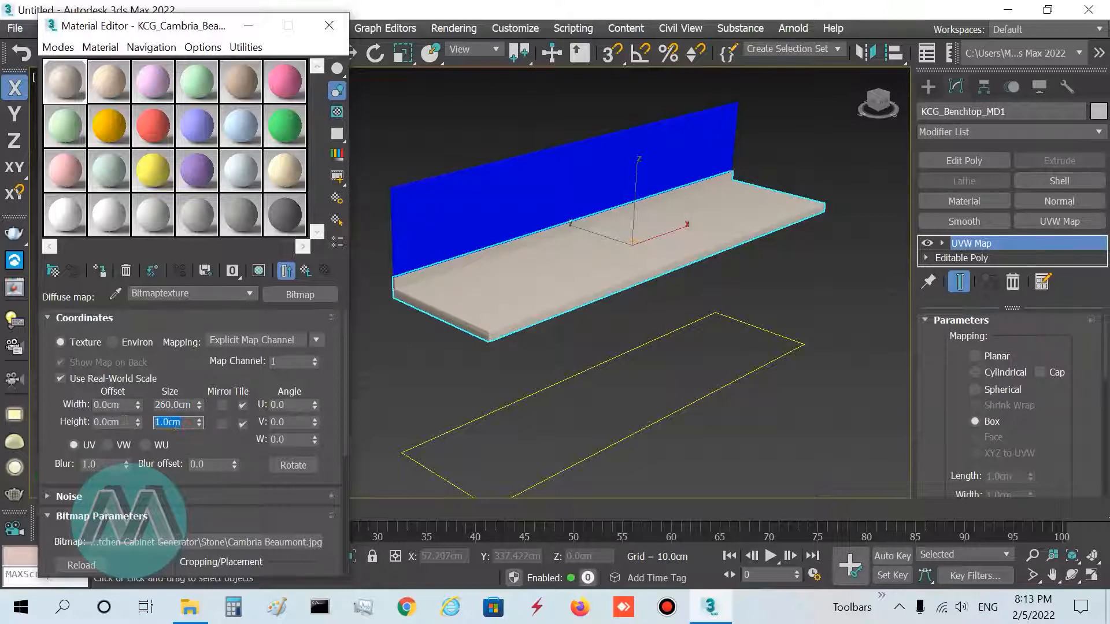
pyautogui.write('80')
pyautogui.press('Return')
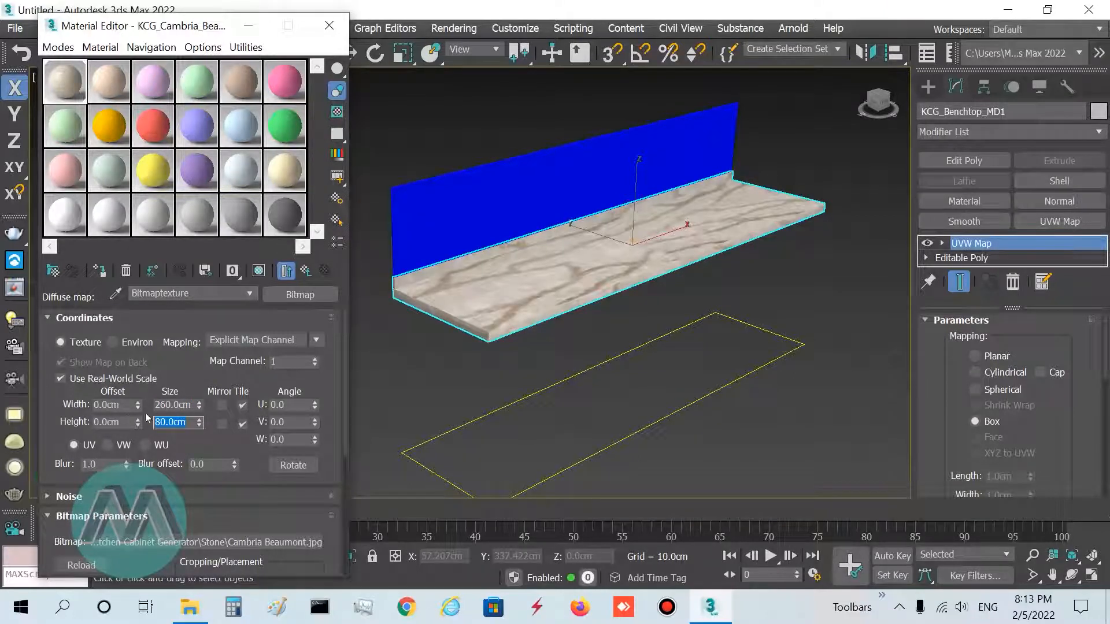
pyautogui.scroll(-3, 629, 250)
pyautogui.scroll(5, 629, 250)
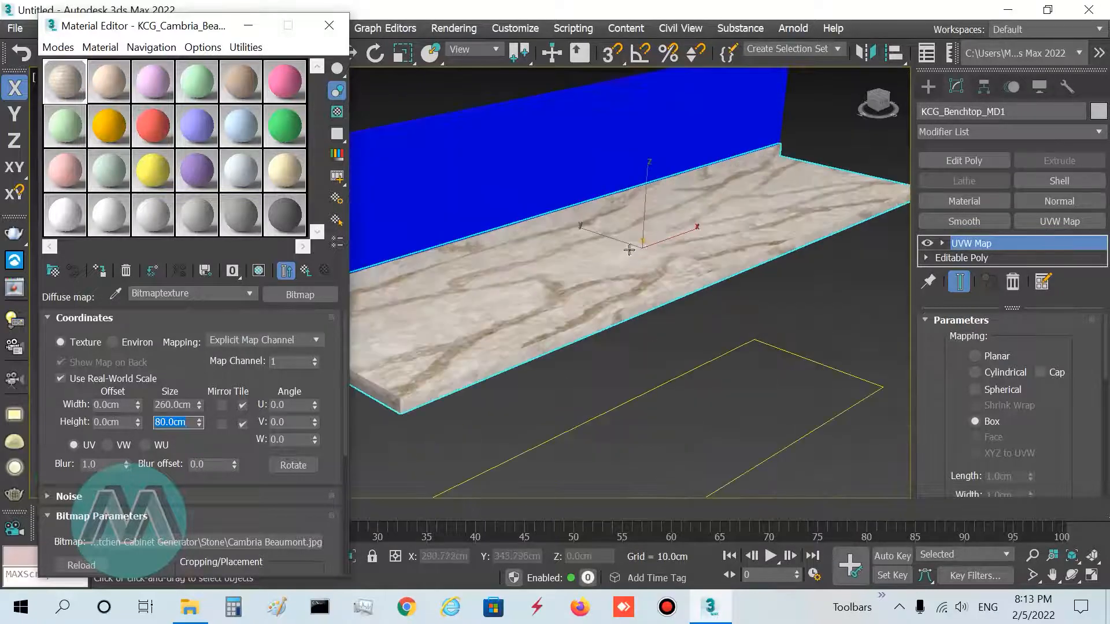
pyautogui.scroll(3, 651, 270)
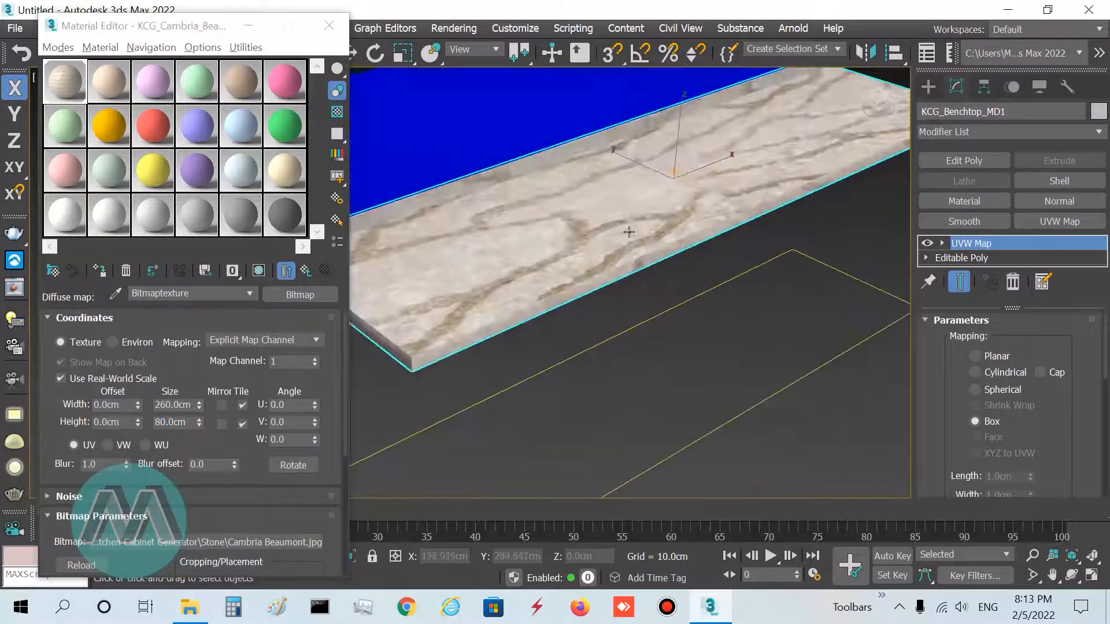
pyautogui.scroll(-4, 664, 256)
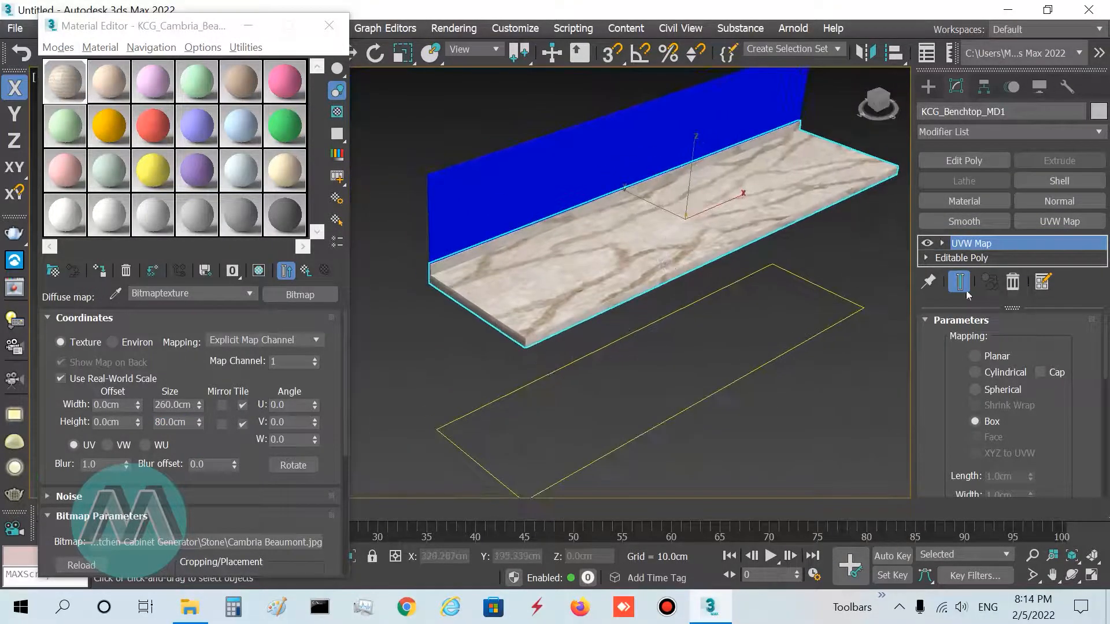
# - Move the benchtop's UVW Map gizmo to reposition the stone pattern and return to the modifier level
pyautogui.moveTo(984, 322); pyautogui.dragTo(985, 395)
pyautogui.click(942, 243)
pyautogui.click(964, 258)
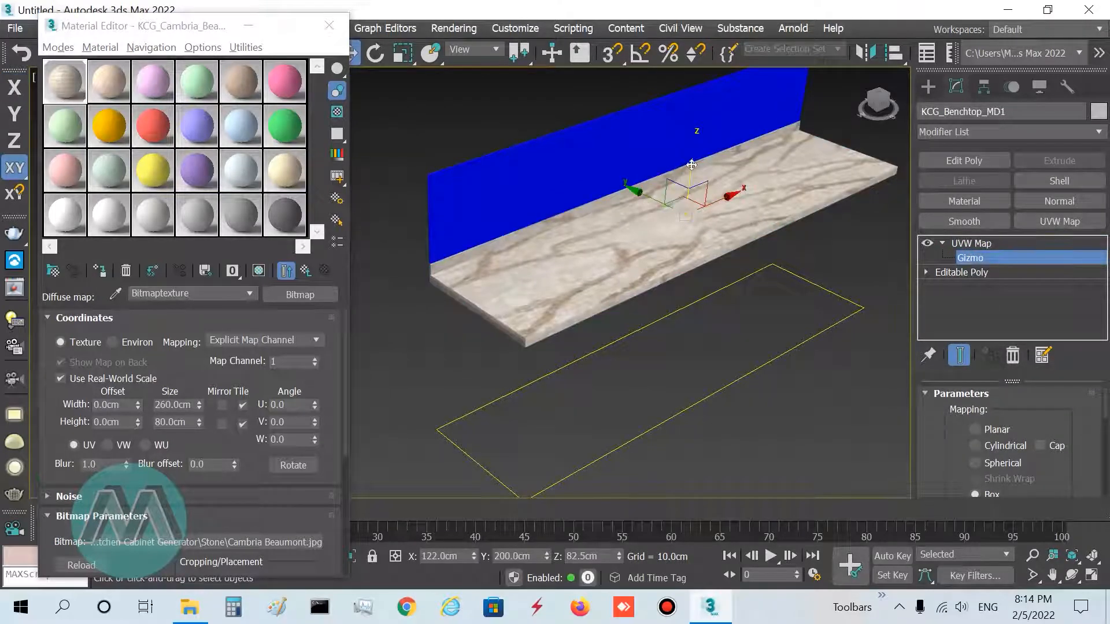
pyautogui.moveTo(692, 165); pyautogui.dragTo(589, 186)
pyautogui.press('F7')
pyautogui.press('F6')
pyautogui.click(971, 243)
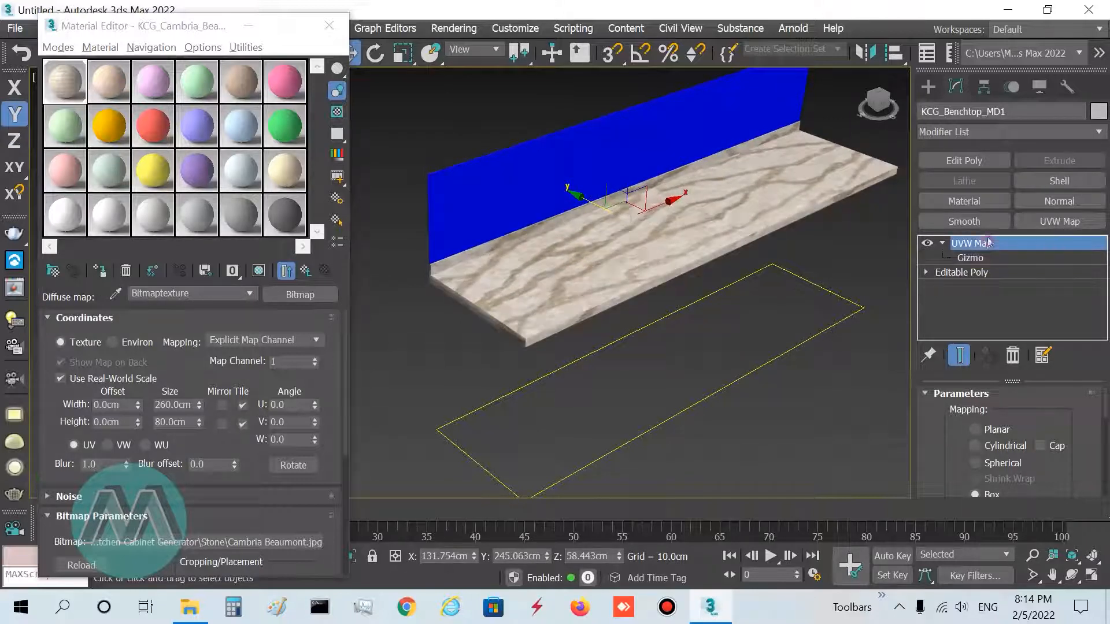
# - Close the Material Editor and select all parts of the raised-panel cabinet door
pyautogui.scroll(-3, 638, 299)
pyautogui.moveTo(696, 322); pyautogui.dragTo(638, 313, button='middle')
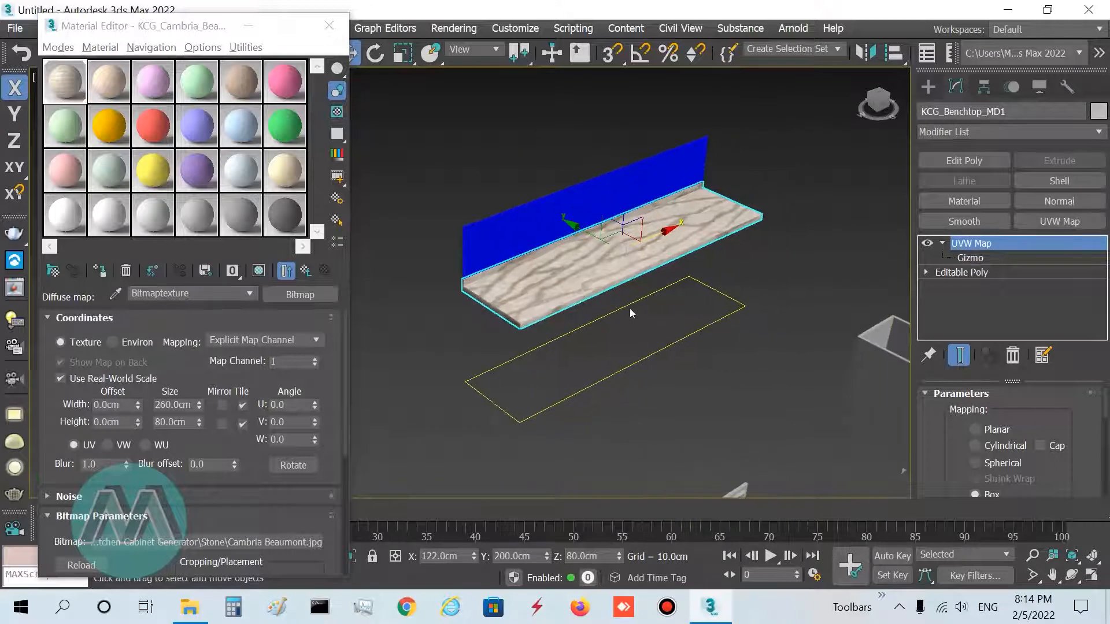
pyautogui.scroll(-3, 630, 308)
pyautogui.moveTo(692, 344); pyautogui.dragTo(648, 305, button='middle')
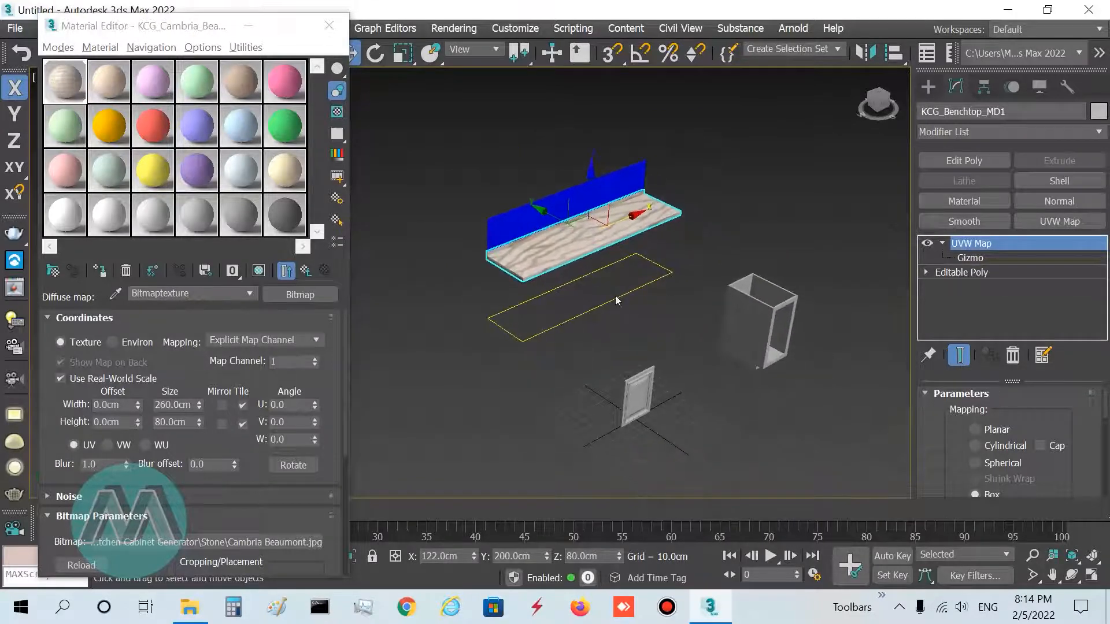
pyautogui.click(329, 25)
pyautogui.moveTo(551, 380); pyautogui.dragTo(359, 344, button='middle')
pyautogui.scroll(4, 524, 302)
pyautogui.moveTo(441, 332); pyautogui.dragTo(530, 287, button='middle')
pyautogui.moveTo(413, 440); pyautogui.dragTo(411, 438)
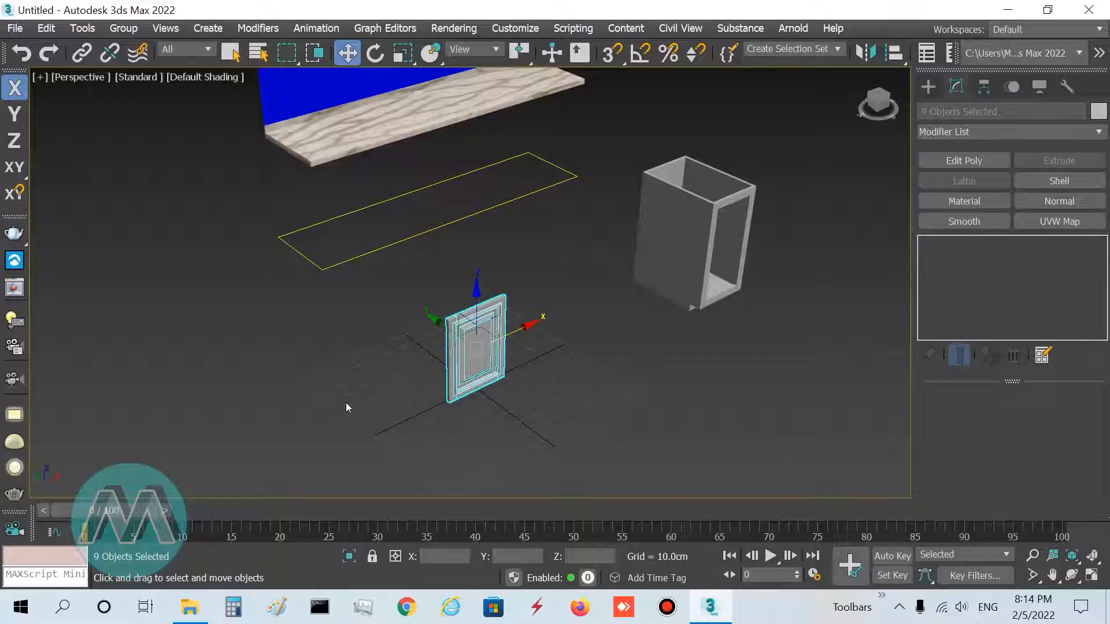
# - Reopen the Kitchen Cabinet Generator, place its window beside the door and show the Wood materials
pyautogui.press('k')
pyautogui.moveTo(604, 23); pyautogui.dragTo(260, 25)
pyautogui.moveTo(569, 269); pyautogui.dragTo(621, 288, button='middle')
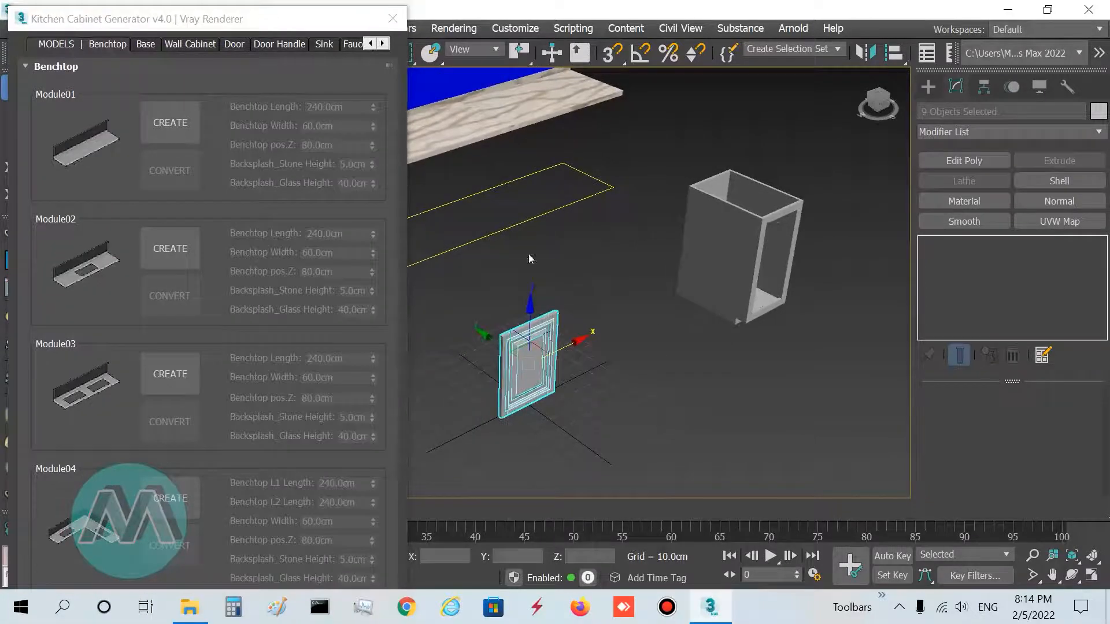
pyautogui.click(384, 44)
pyautogui.click(384, 44)
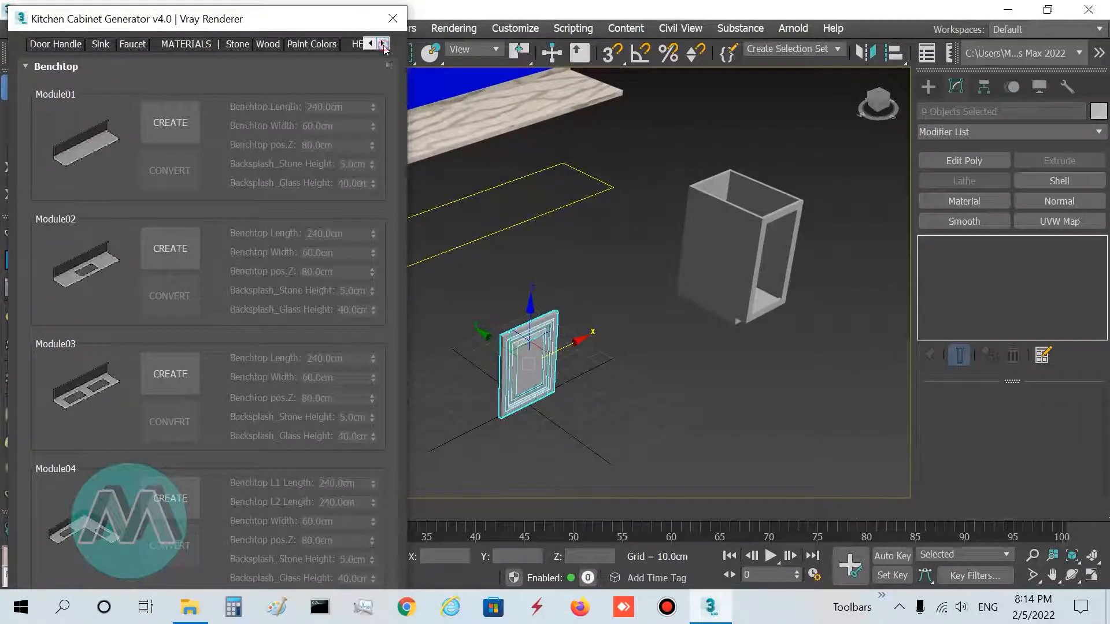
pyautogui.click(269, 46)
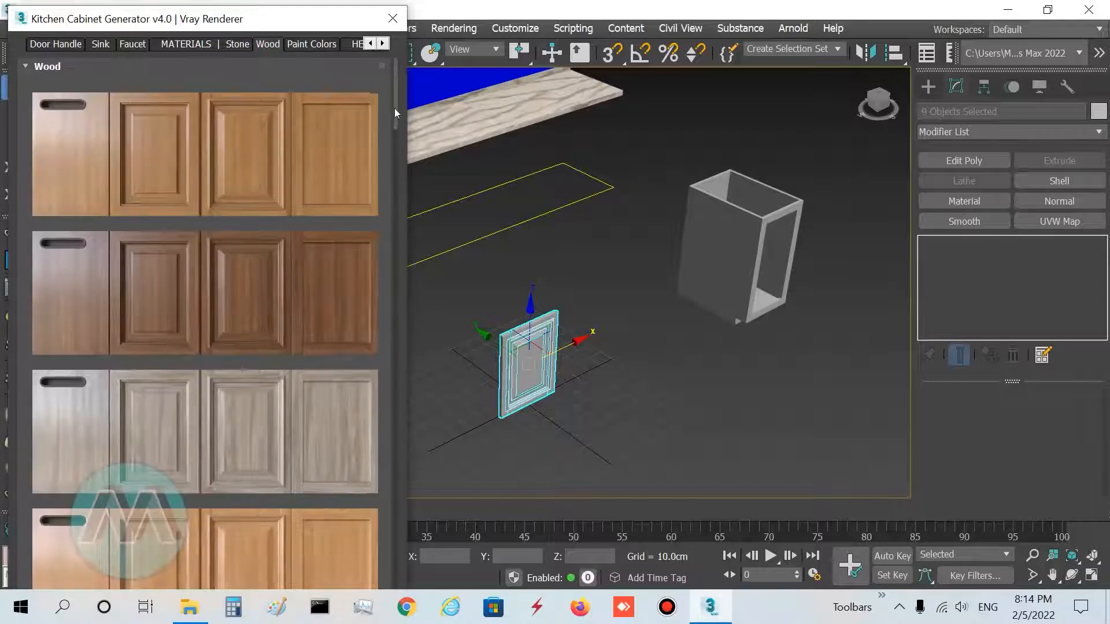
# - Apply a dark brown wood material from the generator's library to the selected door and inspect its grain up close
pyautogui.moveTo(394, 108); pyautogui.dragTo(407, 233)
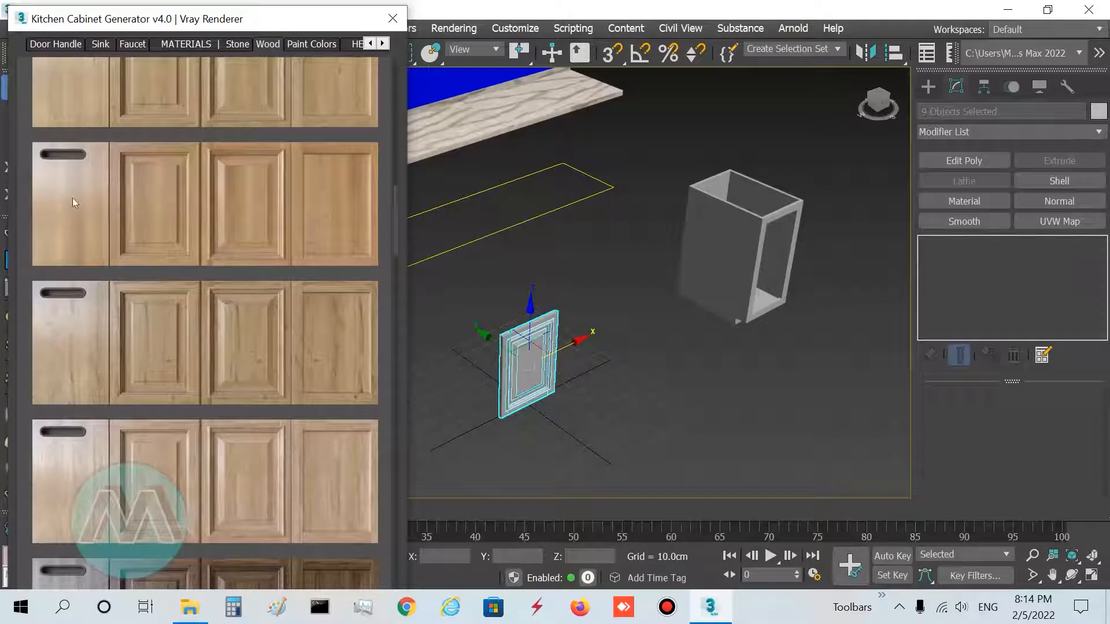
pyautogui.moveTo(394, 210); pyautogui.dragTo(424, 313)
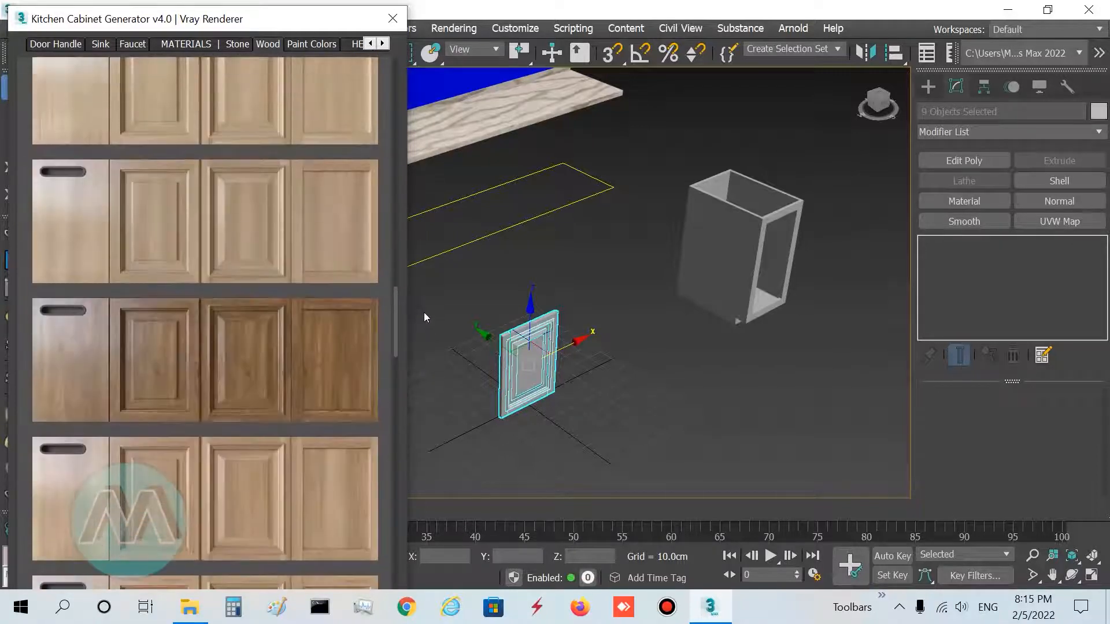
pyautogui.click(243, 338)
pyautogui.scroll(5, 591, 313)
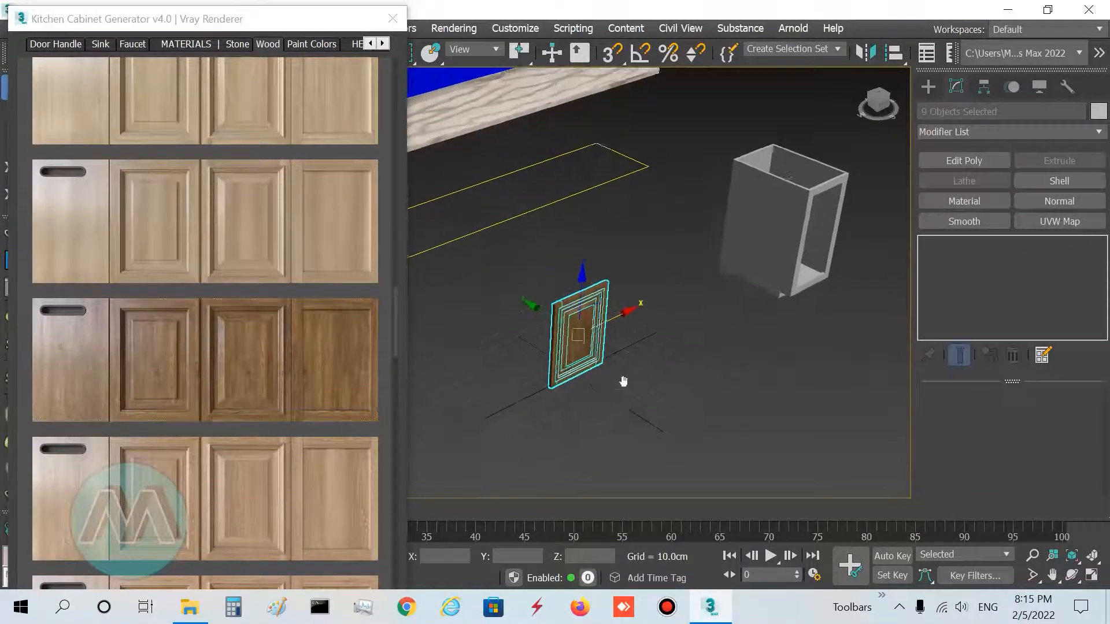
pyautogui.moveTo(640, 347); pyautogui.dragTo(650, 318, button='middle')
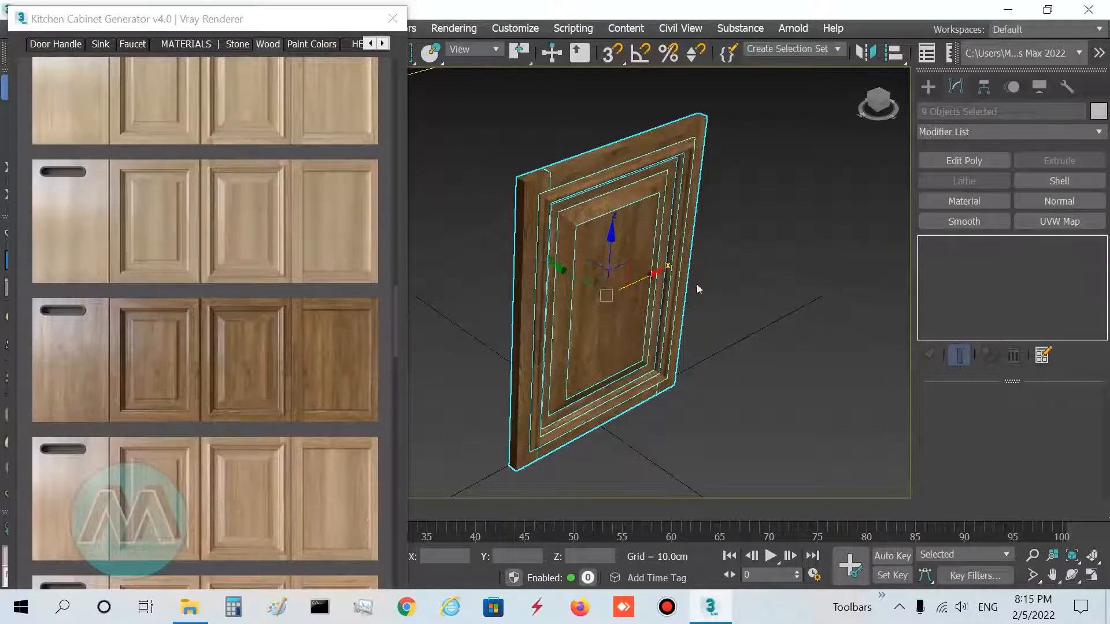
pyautogui.moveTo(744, 334)
pyautogui.keyDown('alt'); pyautogui.mouseDown(button='middle')
pyautogui.moveTo(703, 314)
pyautogui.moveTo(739, 339)
pyautogui.moveTo(753, 315)
pyautogui.mouseUp(button='middle'); pyautogui.keyUp('alt')
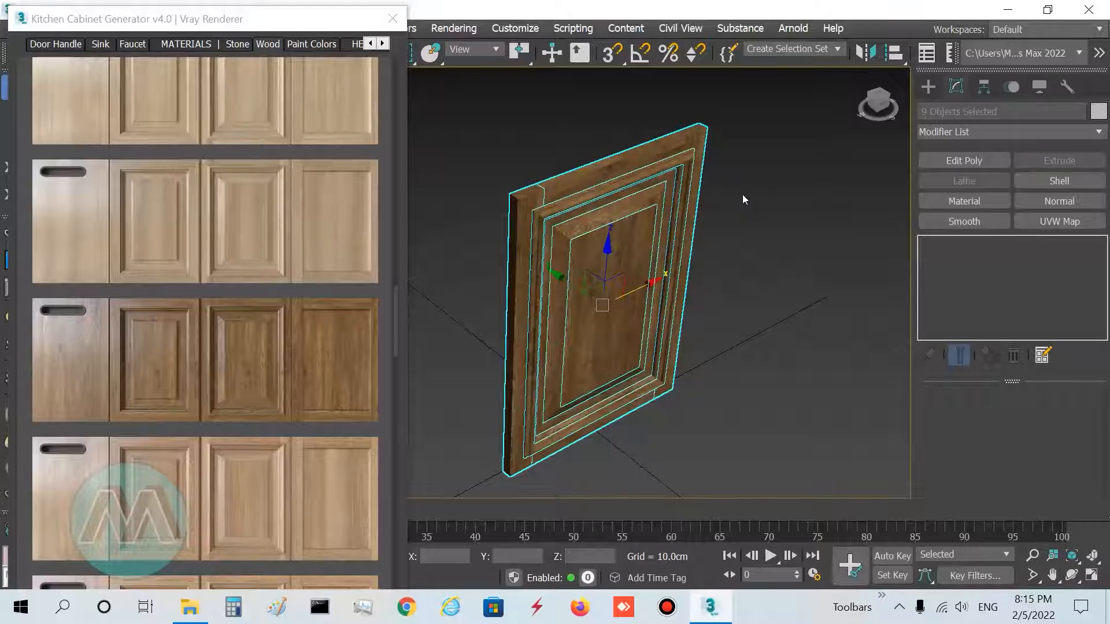
# - Select the benchtop slab and review its stone pattern alongside the wooden door
pyautogui.scroll(-6, 739, 197)
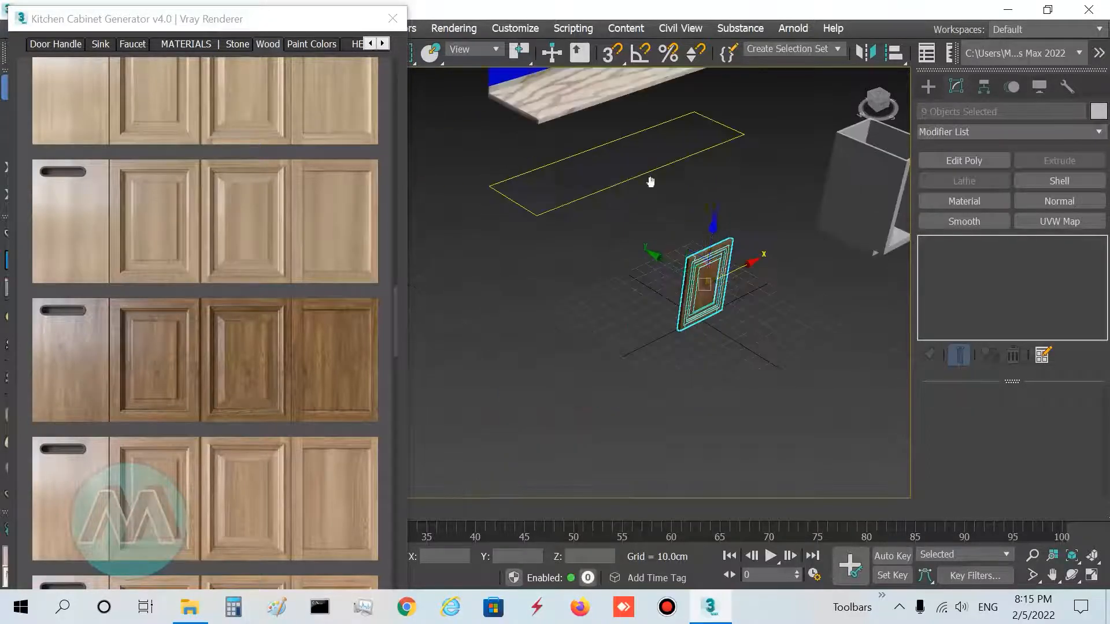
pyautogui.moveTo(652, 181); pyautogui.dragTo(621, 289, button='middle')
pyautogui.click(601, 153)
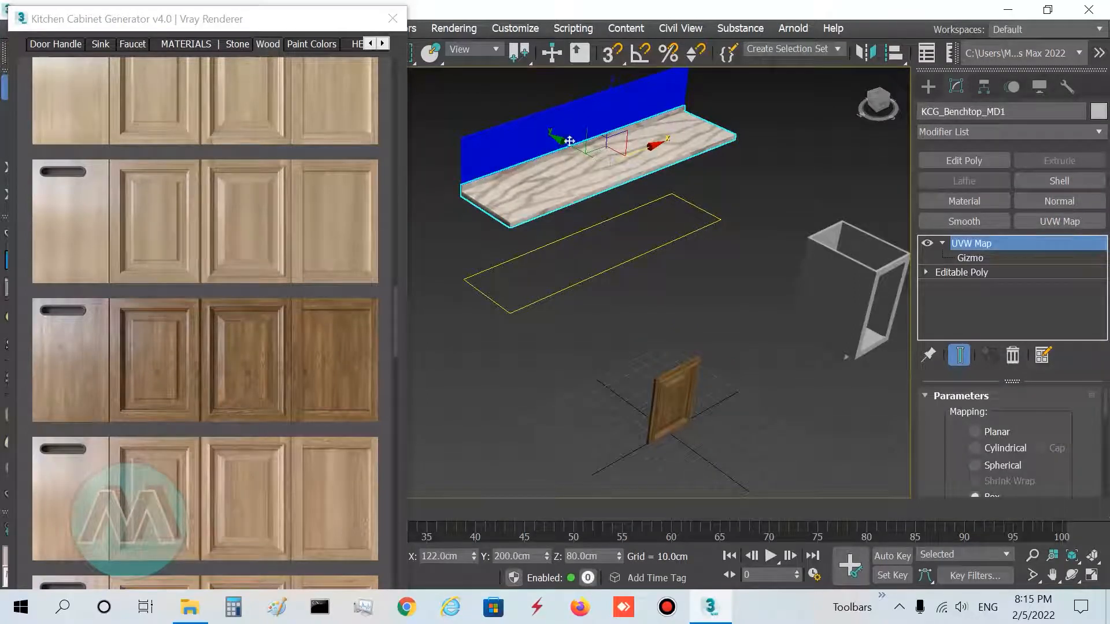
pyautogui.scroll(3, 586, 168)
pyautogui.moveTo(586, 184); pyautogui.dragTo(626, 208, button='middle')
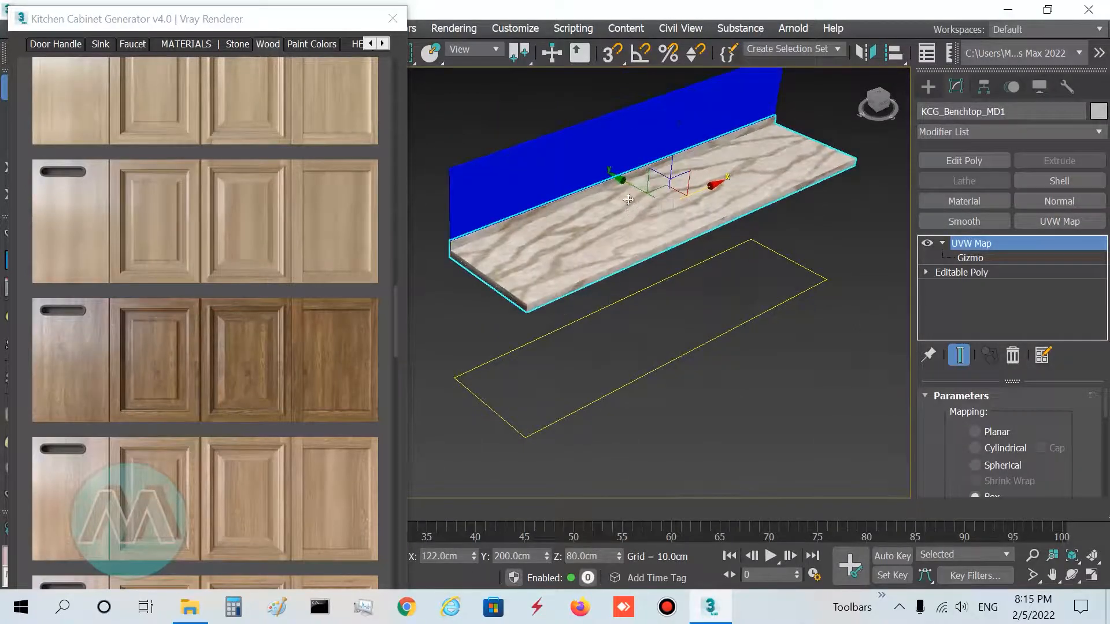
pyautogui.scroll(-5, 658, 266)
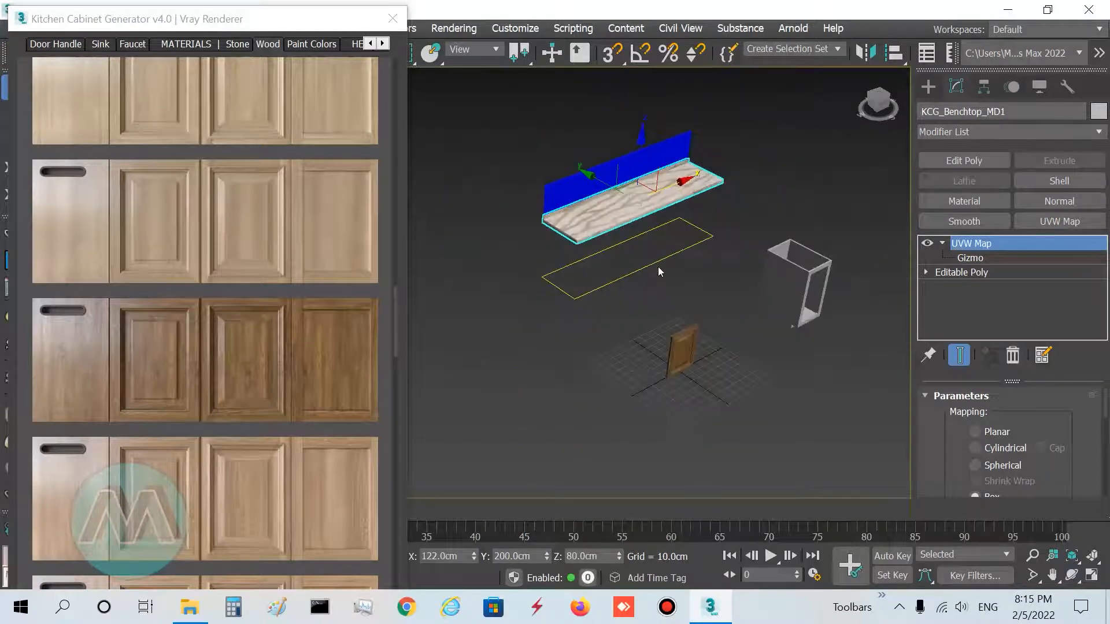
# - Frame the wooden door and select all of its parts
pyautogui.scroll(3, 631, 281)
pyautogui.scroll(5, 654, 354)
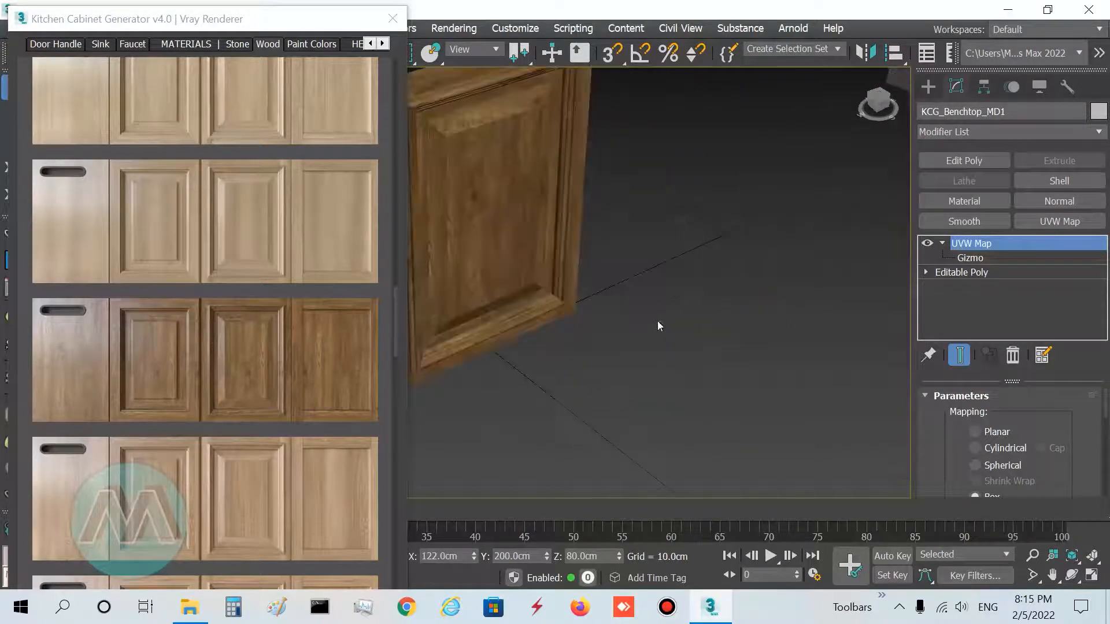
pyautogui.scroll(-3, 660, 302)
pyautogui.moveTo(661, 300); pyautogui.dragTo(640, 355, button='middle')
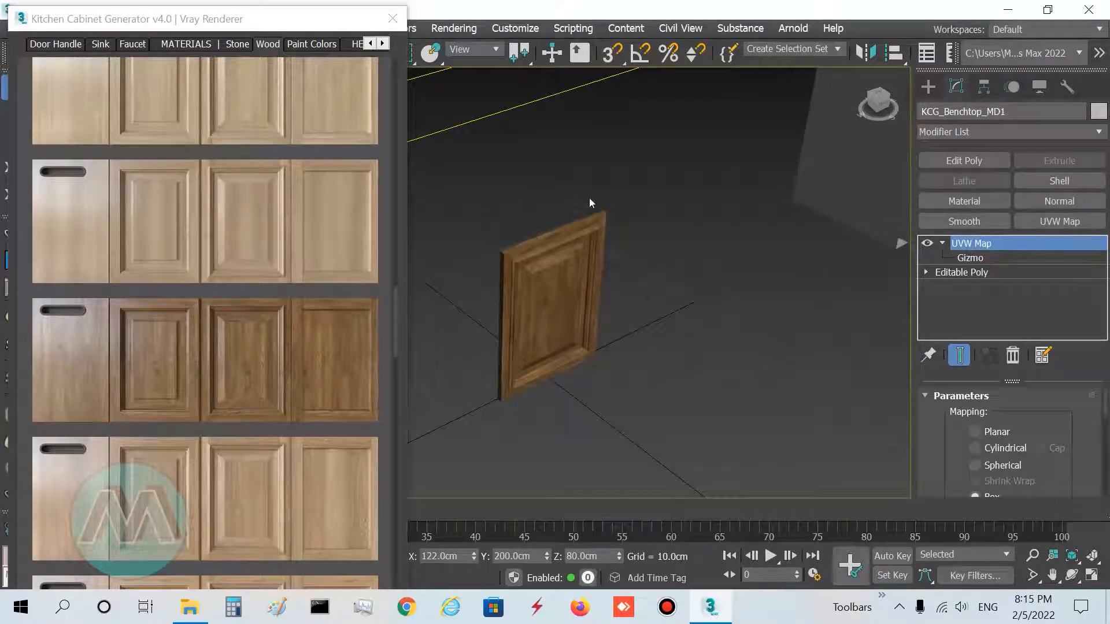
pyautogui.moveTo(552, 382); pyautogui.dragTo(486, 425)
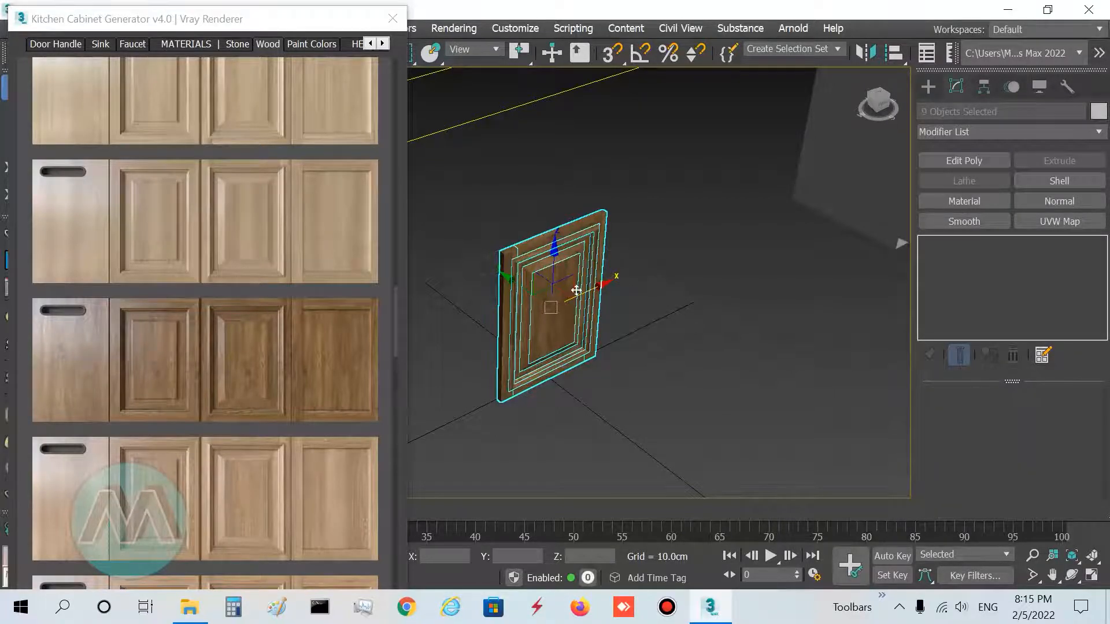
# - Select the base cabinet carcass standing beside the wooden door
pyautogui.scroll(-2, 585, 344)
pyautogui.moveTo(712, 292); pyautogui.dragTo(585, 352, button='middle')
pyautogui.scroll(3, 588, 321)
pyautogui.scroll(-2, 529, 282)
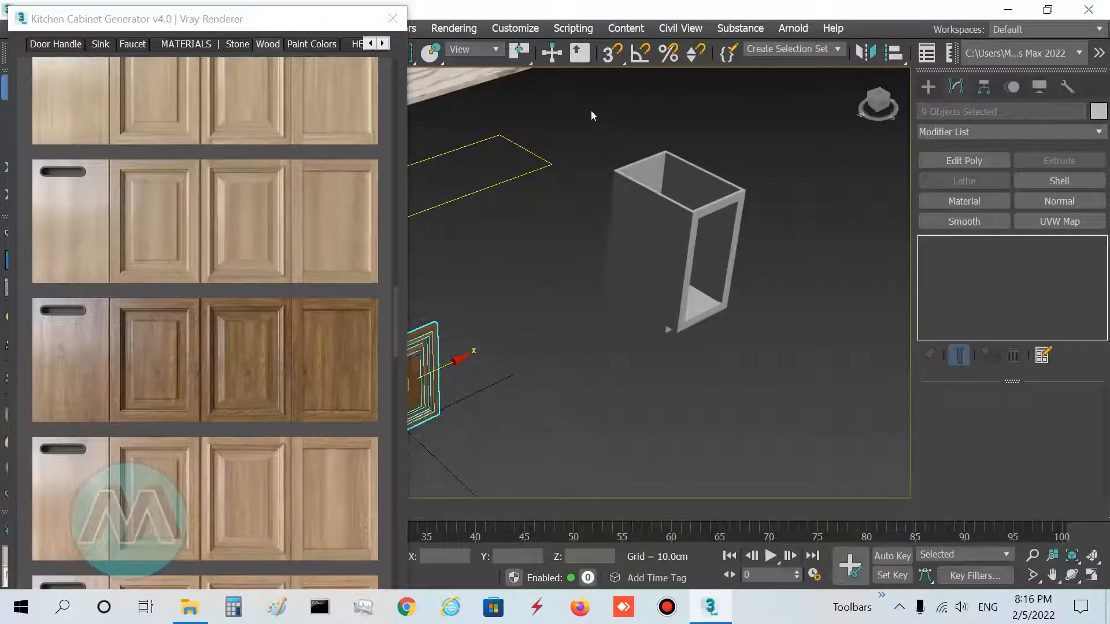
pyautogui.moveTo(590, 111); pyautogui.dragTo(771, 399)
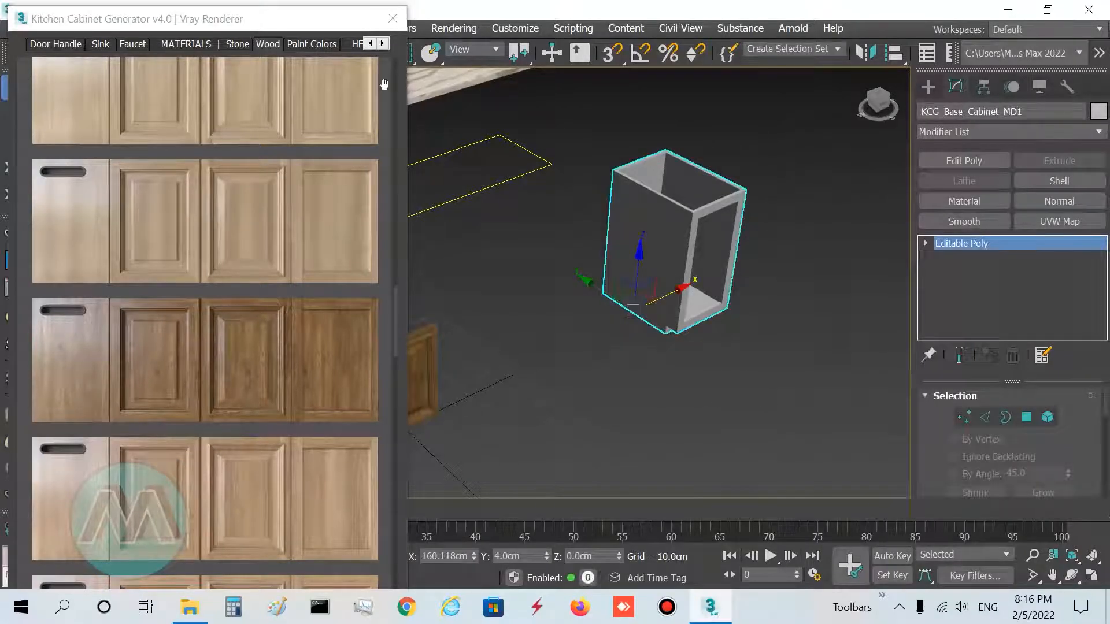
# - Show the Paint Colors library and browse its swatches up to the Warm Gray group
pyautogui.click(384, 44)
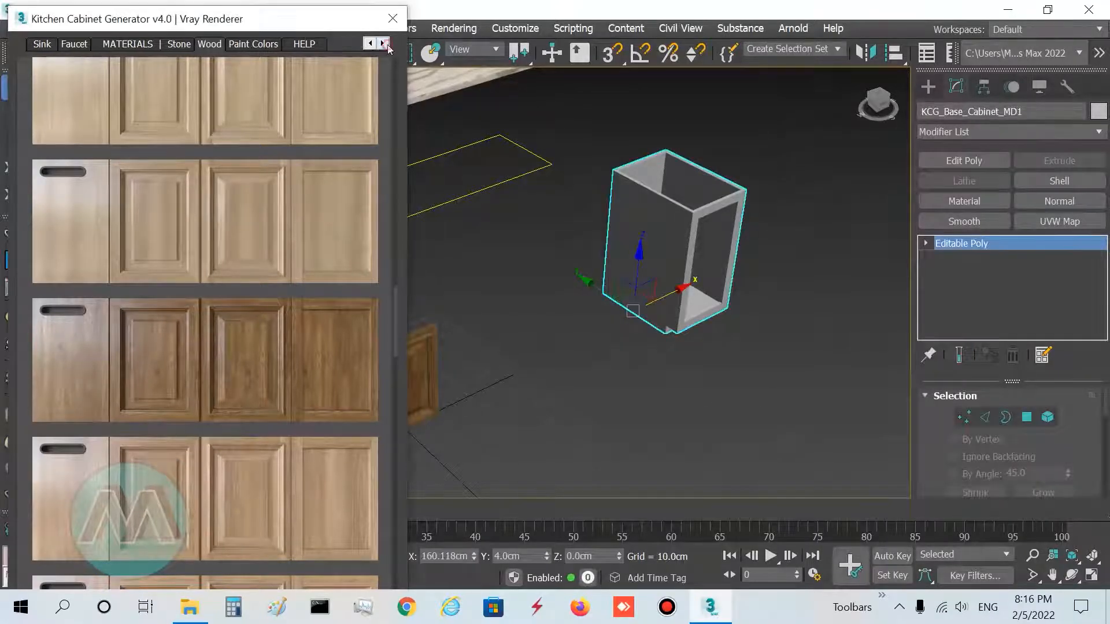
pyautogui.click(257, 45)
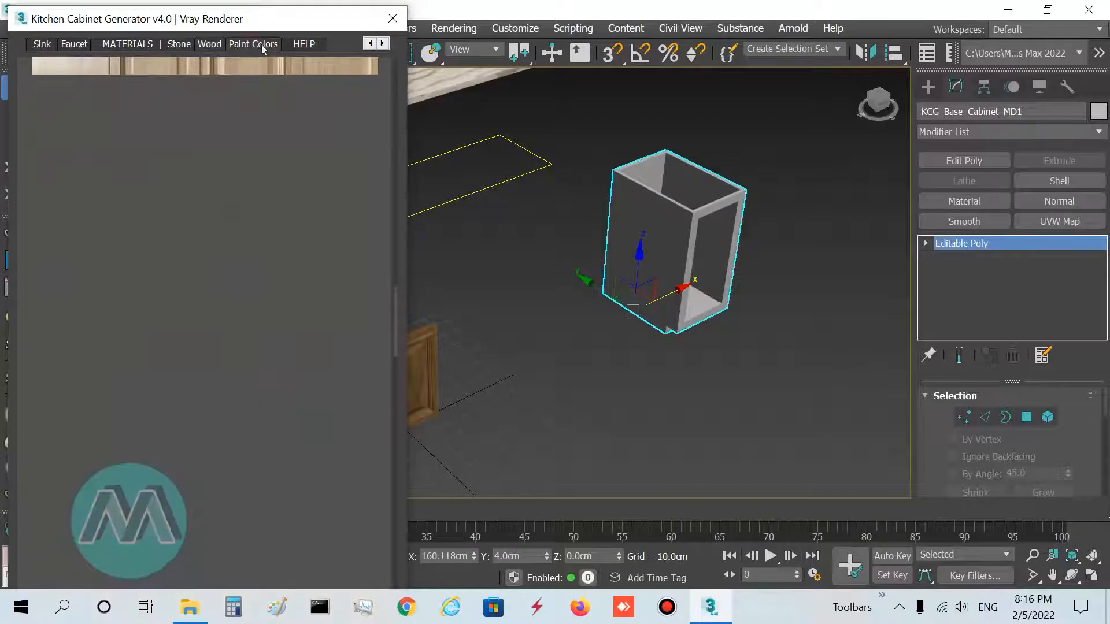
pyautogui.moveTo(395, 168); pyautogui.dragTo(382, 385)
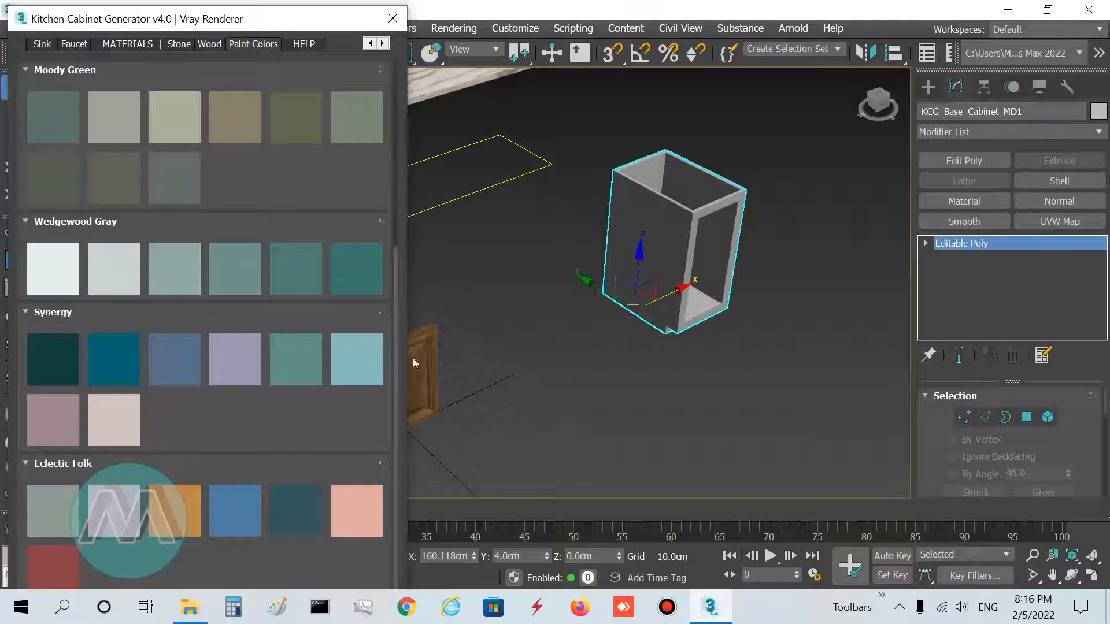
pyautogui.scroll(2, 393, 381)
pyautogui.scroll(3, 403, 272)
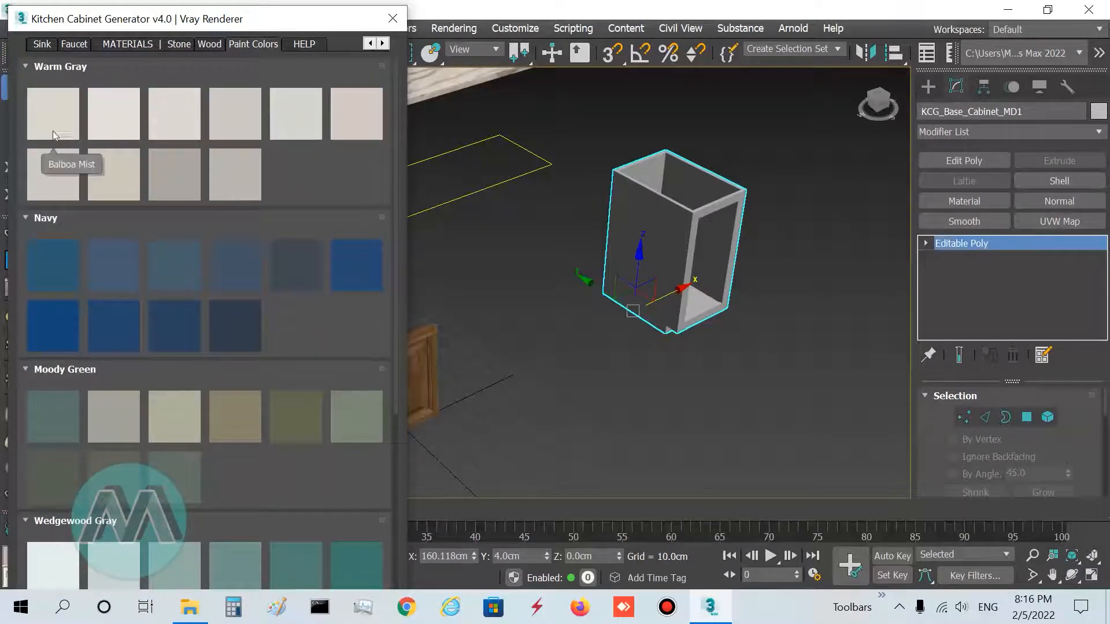
# - Try the Balboa Mist, an olive Moody Green and the Beryl Green paint colors on the selected cabinet
pyautogui.click(55, 115)
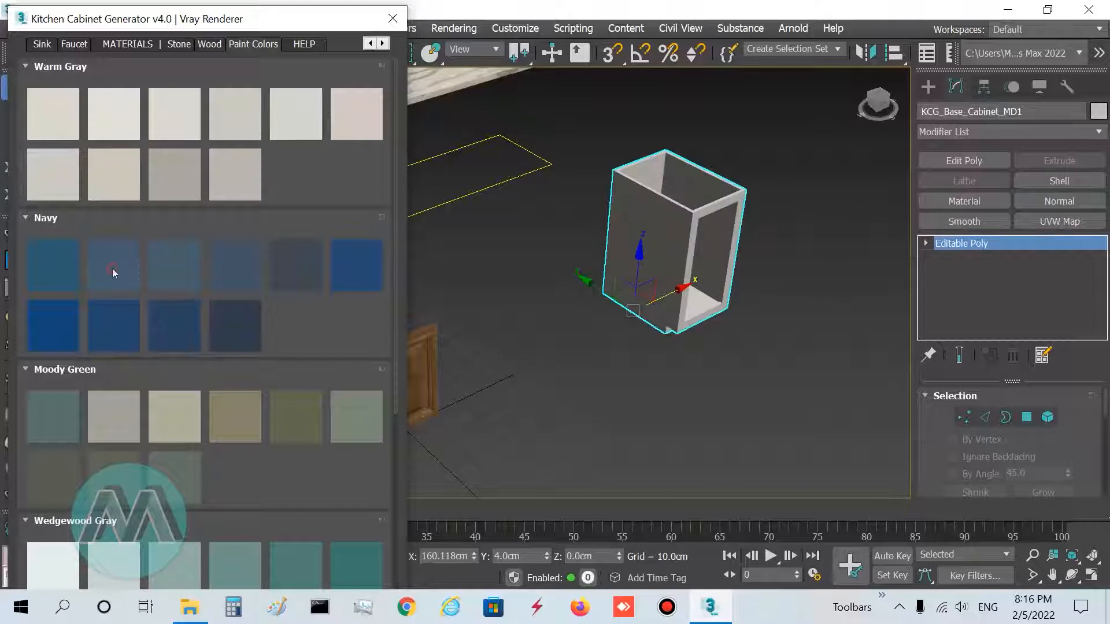
pyautogui.scroll(-3, 388, 290)
pyautogui.scroll(-2, 387, 291)
pyautogui.click(296, 193)
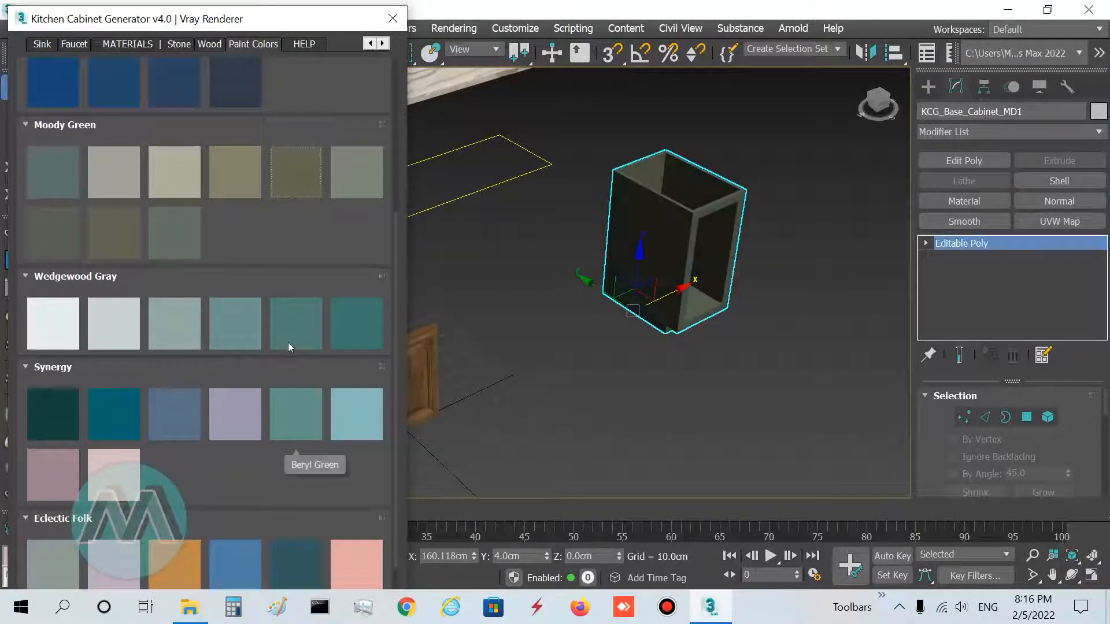
pyautogui.click(285, 408)
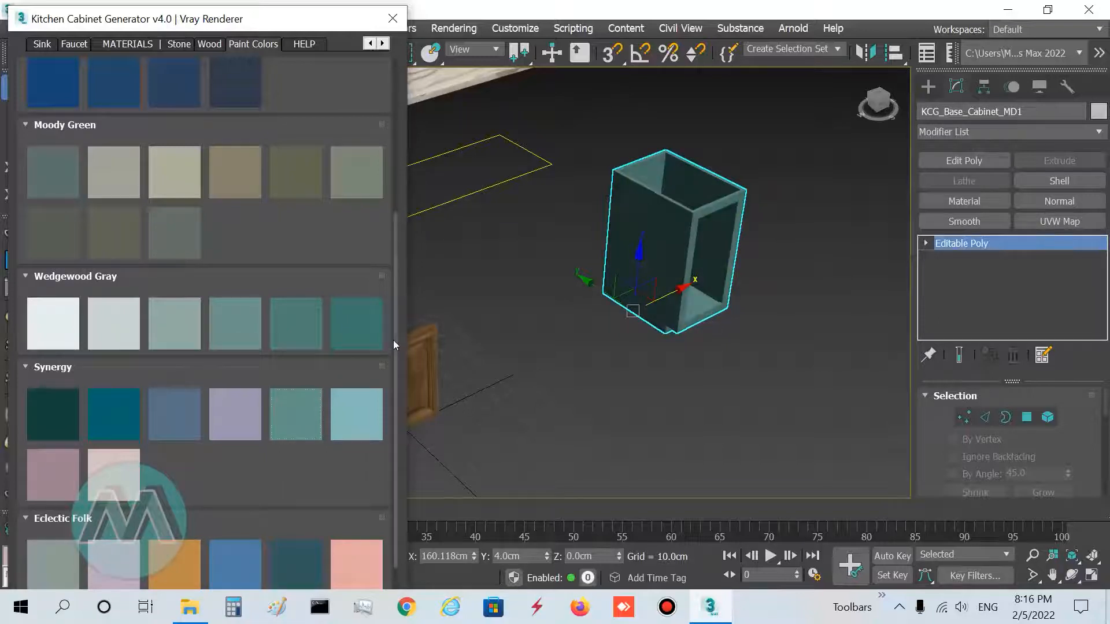
# - Apply the salmon pink Eclectic Folk paint color to the cabinet and inspect it from both sides
pyautogui.scroll(-1, 393, 339)
pyautogui.click(359, 502)
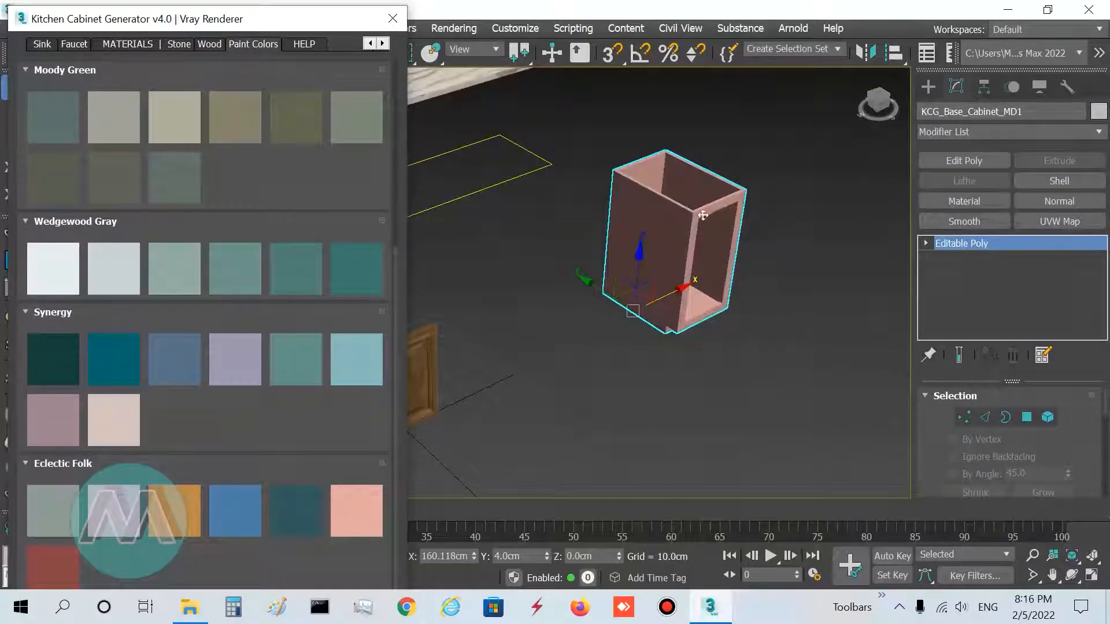
pyautogui.scroll(2, 703, 215)
pyautogui.scroll(2, 644, 250)
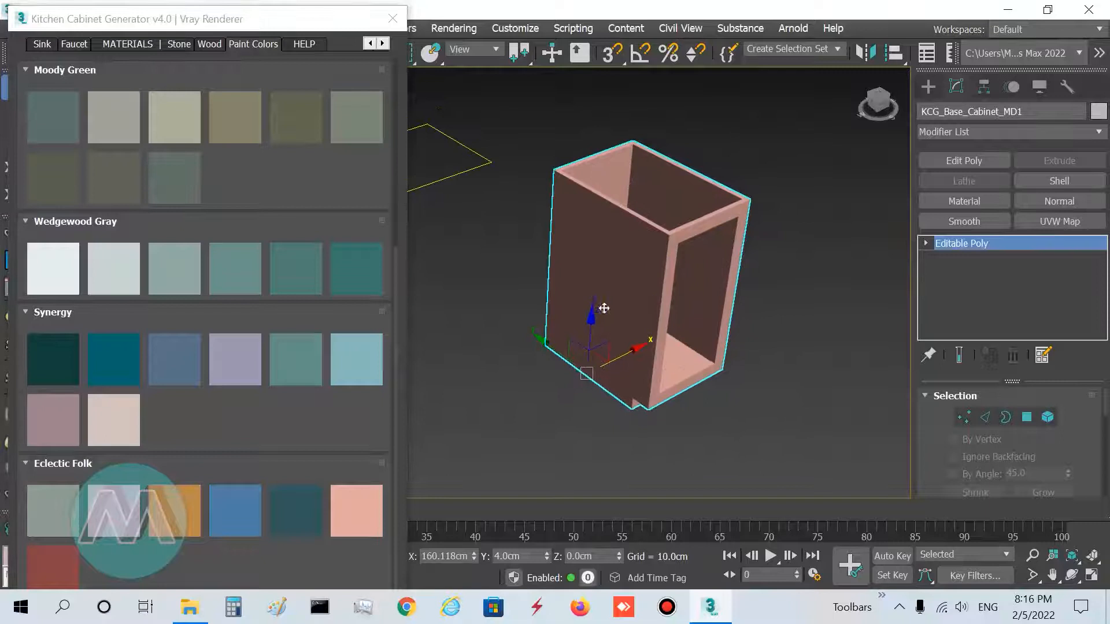
pyautogui.moveTo(774, 340); pyautogui.dragTo(790, 368, button='middle')
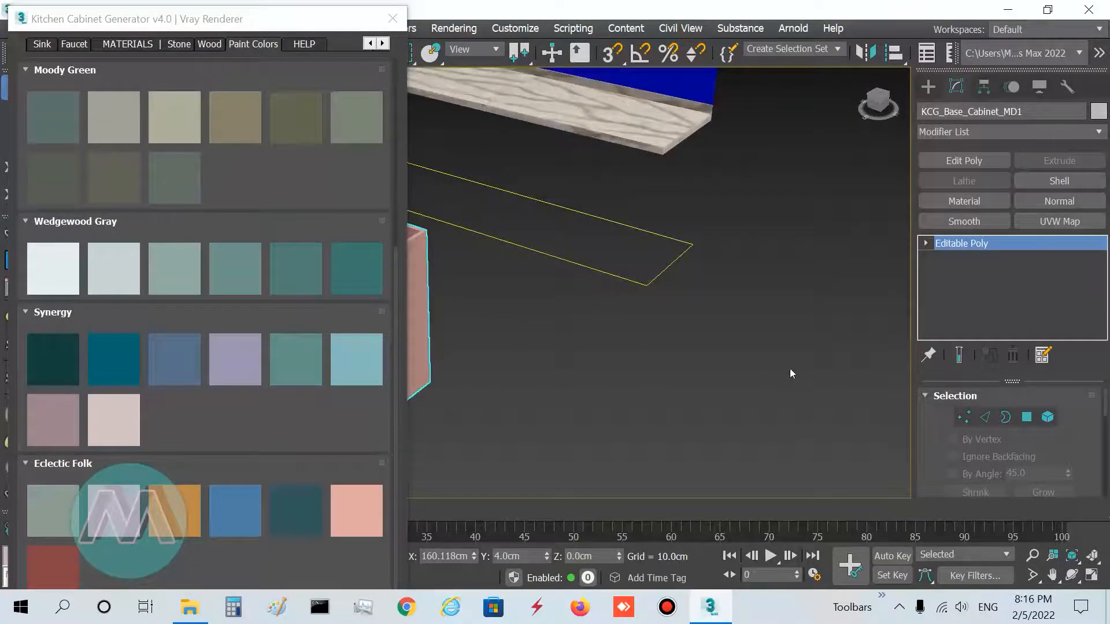
pyautogui.scroll(-2, 790, 369)
pyautogui.scroll(-2, 598, 356)
pyautogui.moveTo(598, 356); pyautogui.dragTo(624, 309, button='middle')
pyautogui.scroll(2, 592, 302)
pyautogui.scroll(2, 592, 302)
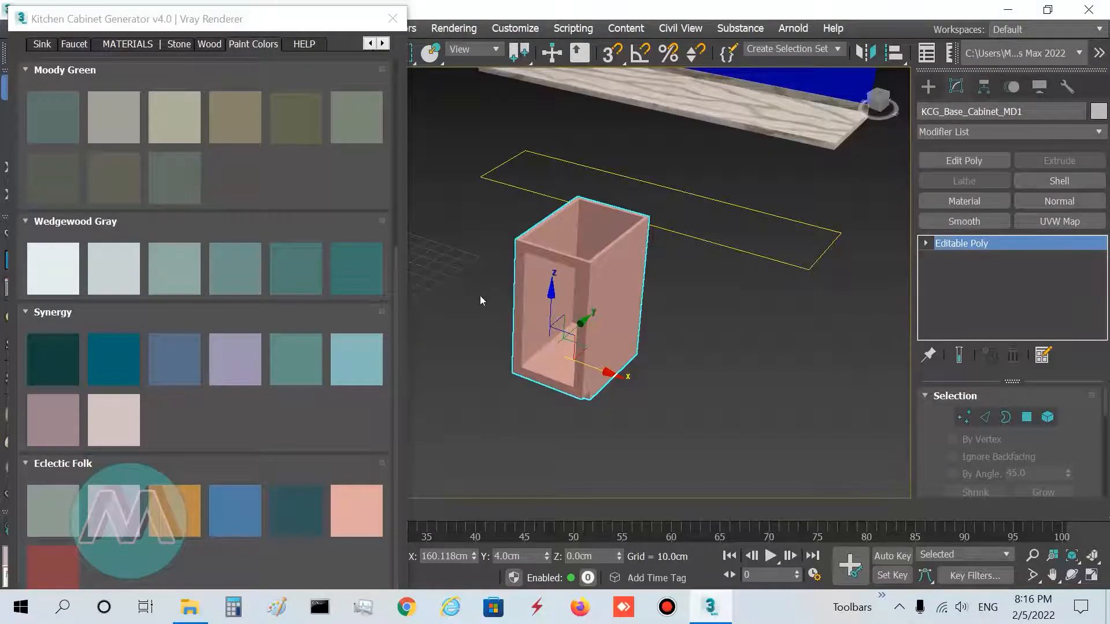
# - Close the Kitchen Cabinet Generator and deselect the cabinet
pyautogui.moveTo(395, 354); pyautogui.dragTo(407, 131)
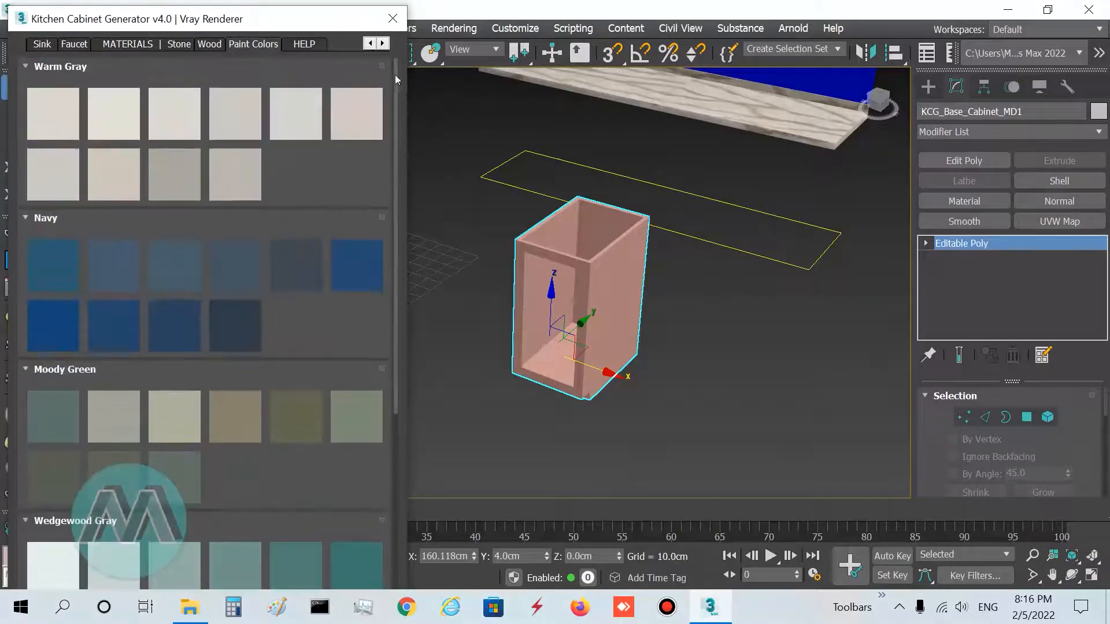
pyautogui.click(393, 19)
pyautogui.click(675, 366)
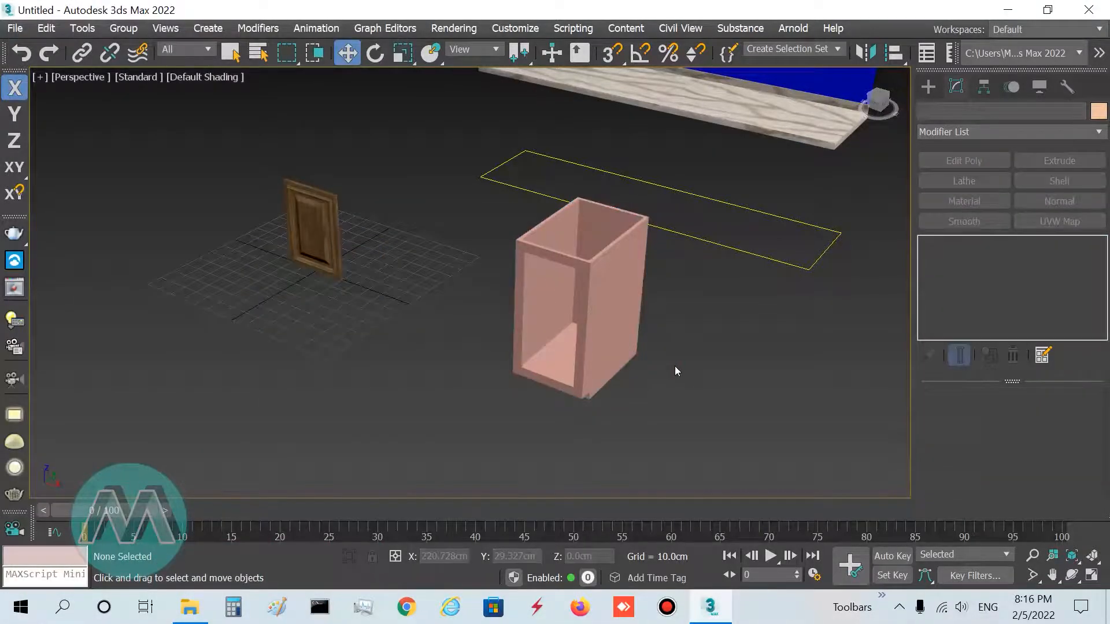
# - Show all four viewports, fit the models in them, and zoom and orbit the perspective view around the whole set
pyautogui.scroll(-2, 675, 366)
pyautogui.hotkey('alt', 'w')
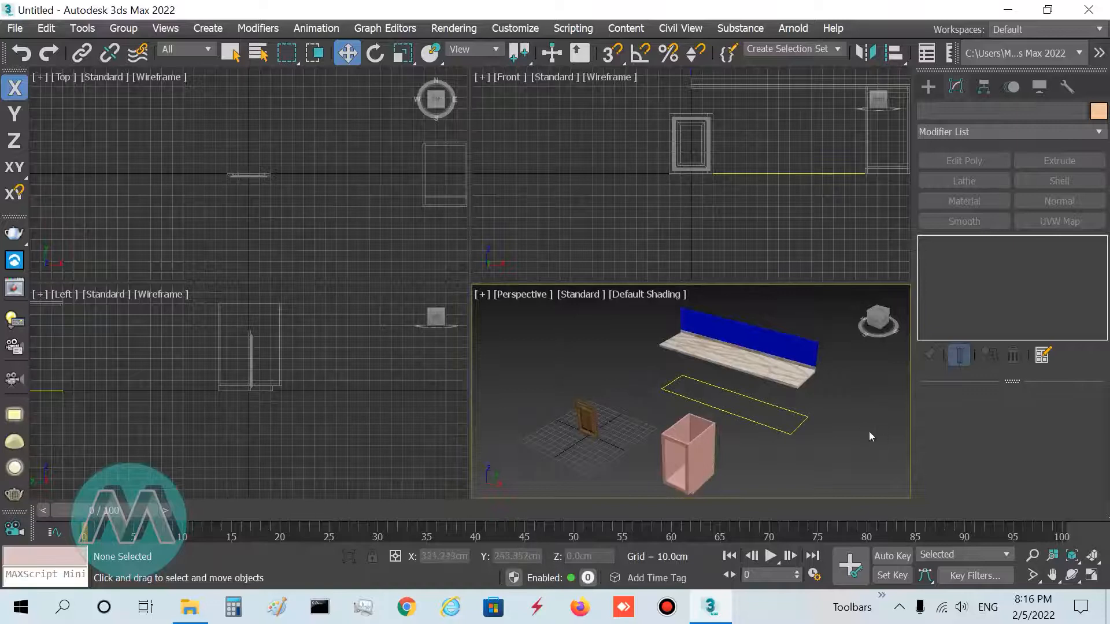
pyautogui.click(1090, 556)
pyautogui.click(1032, 555)
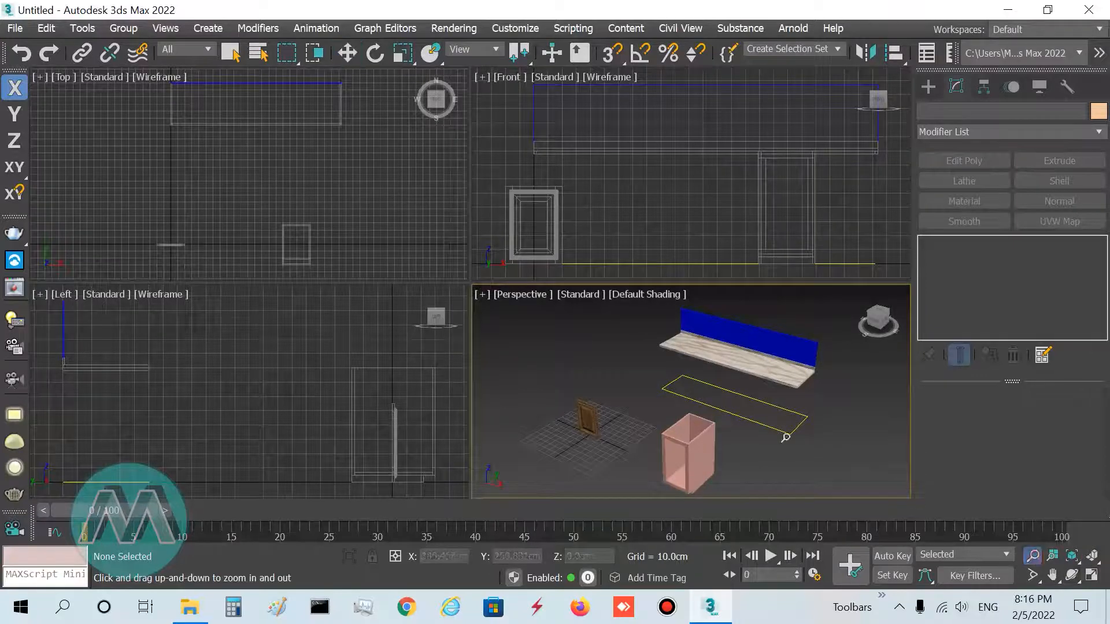
pyautogui.moveTo(688, 348); pyautogui.dragTo(678, 373)
pyautogui.rightClick(677, 373)
pyautogui.keyDown('alt'); pyautogui.moveTo(594, 369); pyautogui.dragTo(717, 358, button='middle'); pyautogui.keyUp('alt')
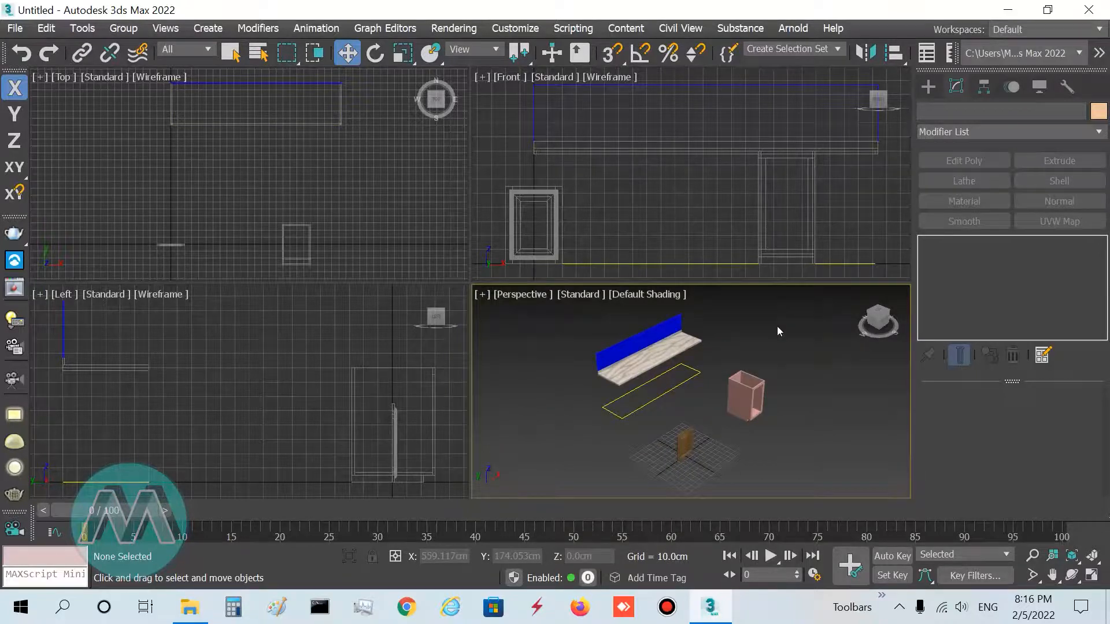
# - Examine the benchtop, cabinet and door in the enlarged Top, Left and Front wireframe views
pyautogui.hotkey('alt', 'w')
pyautogui.hotkey('alt', 'w')
pyautogui.click(356, 172)
pyautogui.hotkey('alt', 'w')
pyautogui.hotkey('alt', 'w')
pyautogui.click(293, 360)
pyautogui.hotkey('alt', 'w')
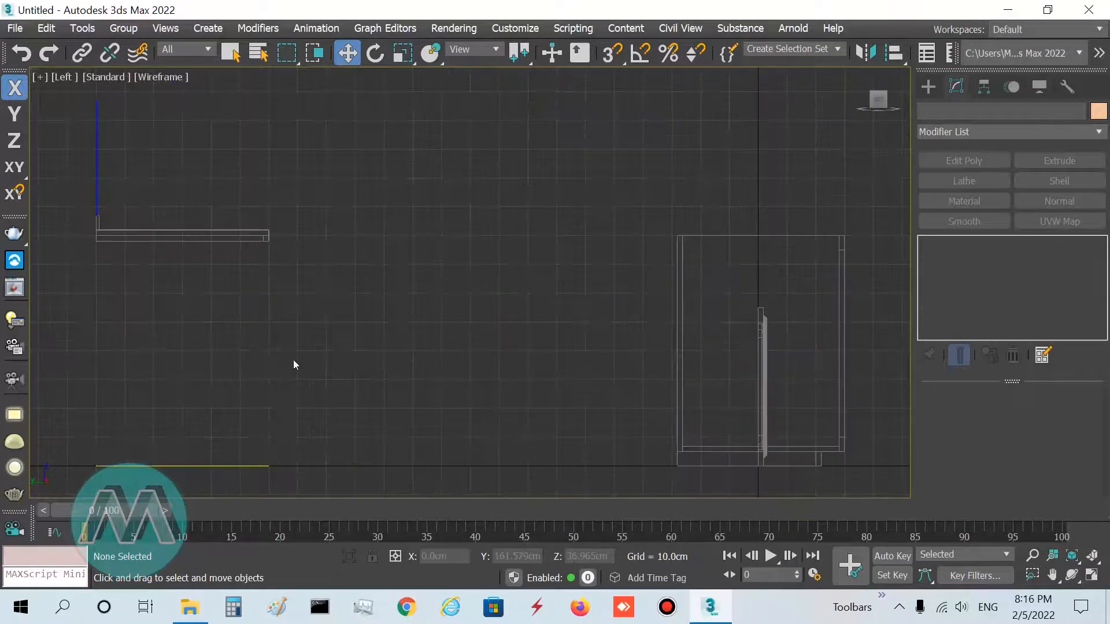
pyautogui.hotkey('alt', 'w')
pyautogui.click(696, 223)
pyautogui.hotkey('alt', 'w')
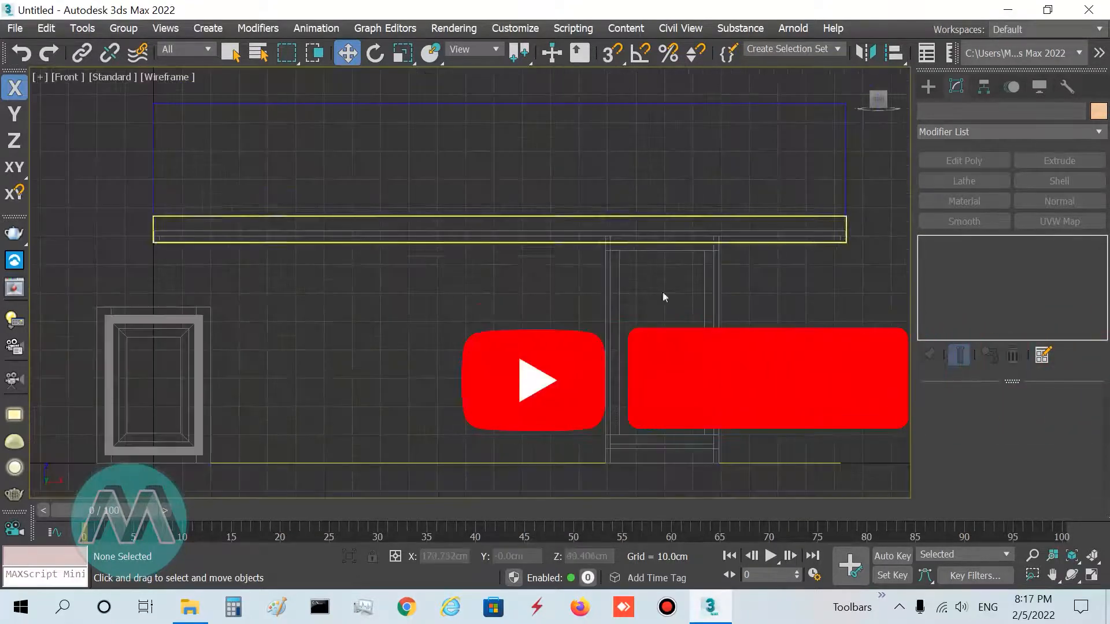
pyautogui.hotkey('alt', 'w')
# - Enlarge the perspective view and examine the finished door, cabinet and stone benchtop up close
pyautogui.click(616, 367)
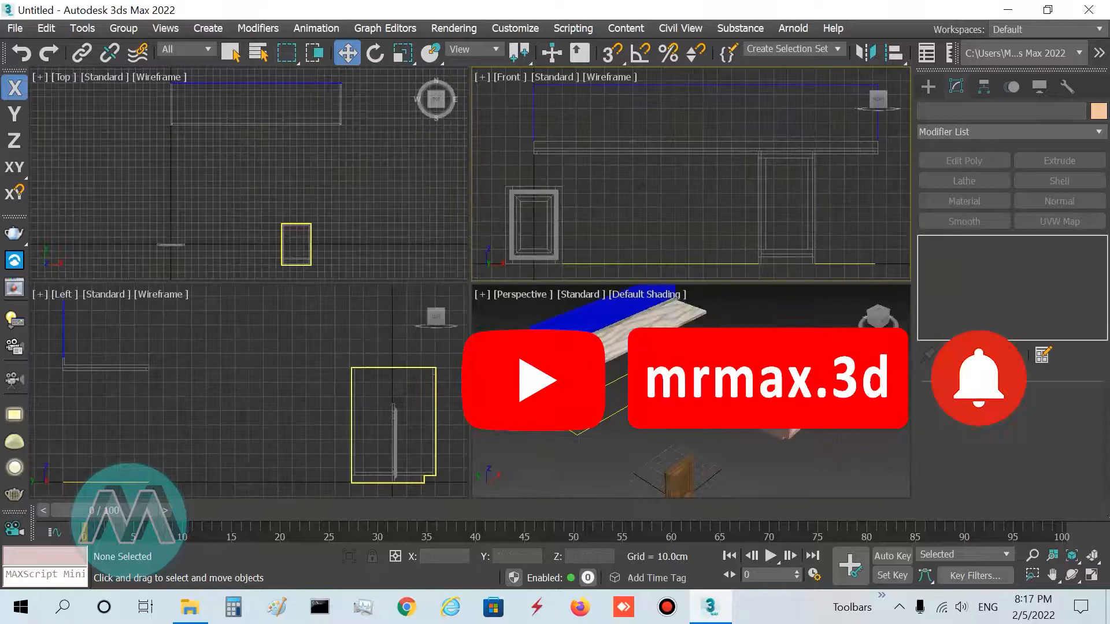
pyautogui.hotkey('alt', 'w')
pyautogui.moveTo(616, 366); pyautogui.dragTo(636, 269, button='middle')
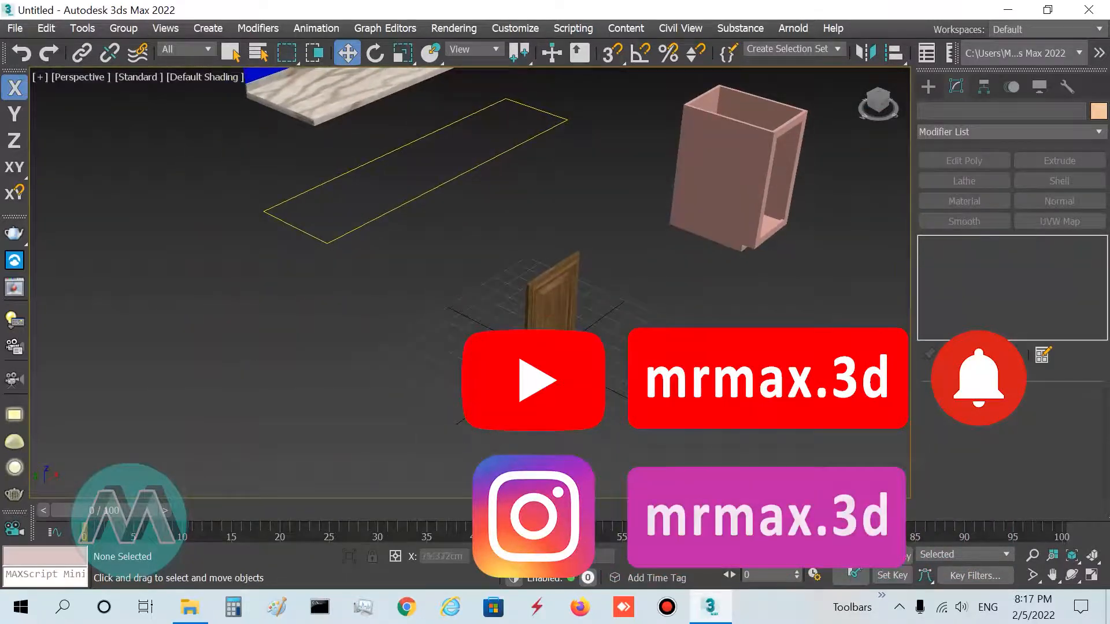
pyautogui.scroll(8, 584, 347)
pyautogui.scroll(-8, 575, 304)
pyautogui.moveTo(565, 284); pyautogui.dragTo(654, 408, button='middle')
pyautogui.scroll(-5, 549, 176)
pyautogui.scroll(-3, 507, 225)
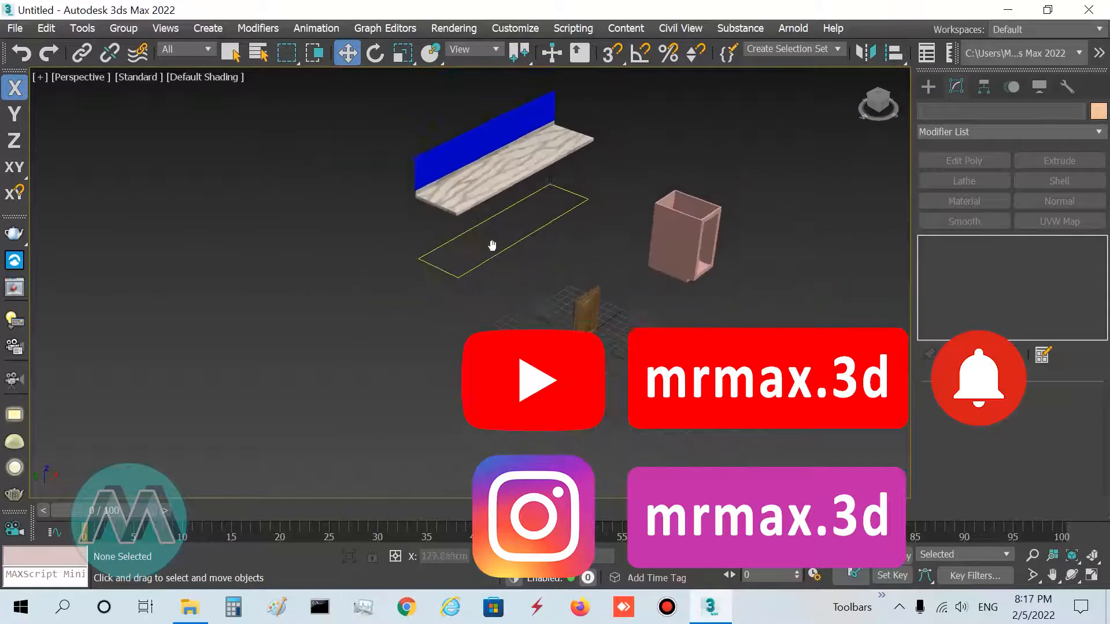
pyautogui.scroll(-2, 441, 213)
pyautogui.scroll(4, 440, 213)
pyautogui.scroll(-3, 441, 213)
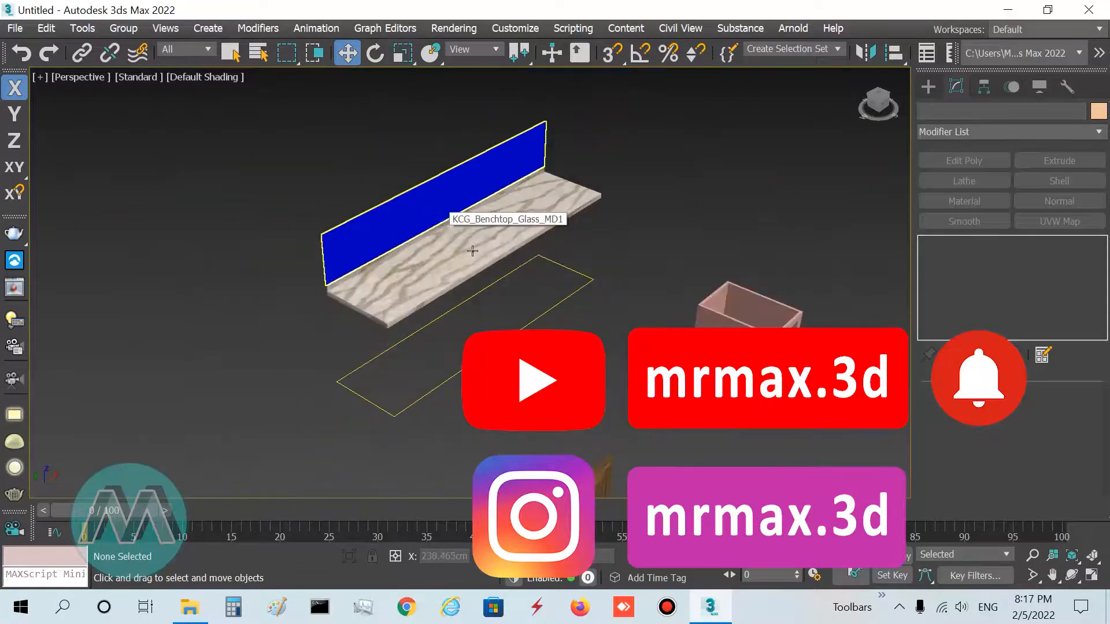